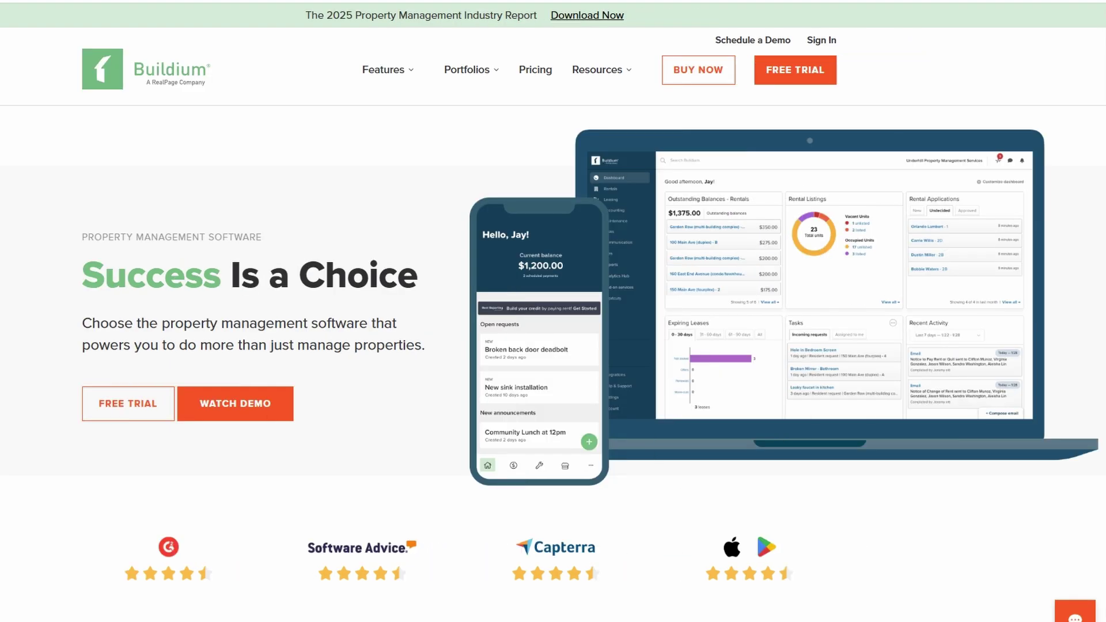
- Highlight the 'free 14-day trial' heading and the 'no credit card required' phrase on the sign-up page
scroll(553, 311, down, 1)
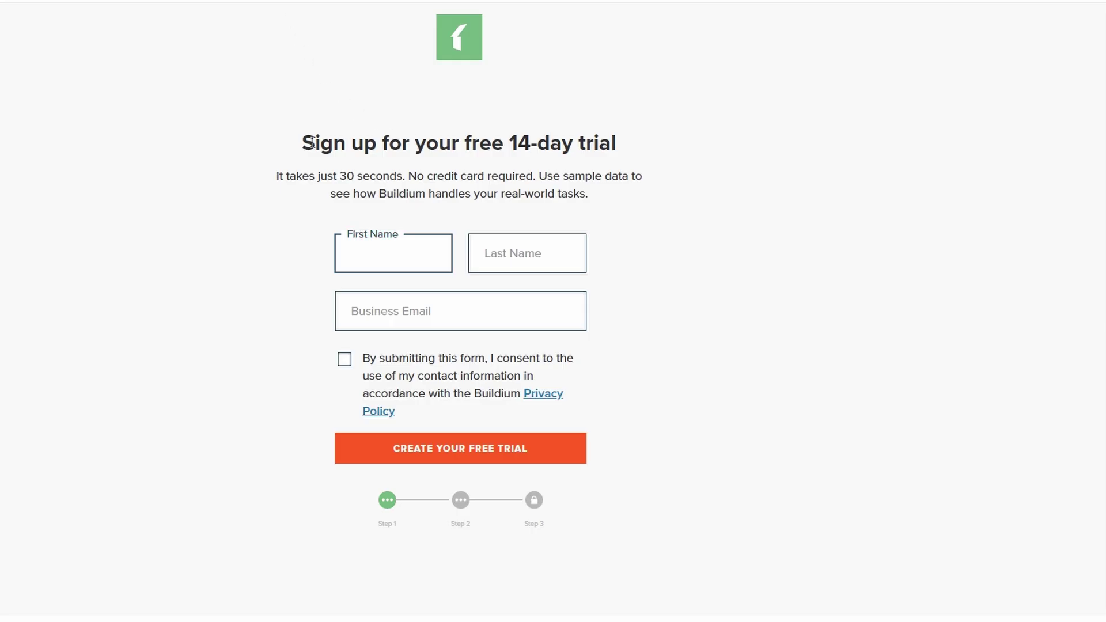
drag(311, 142, 639, 148)
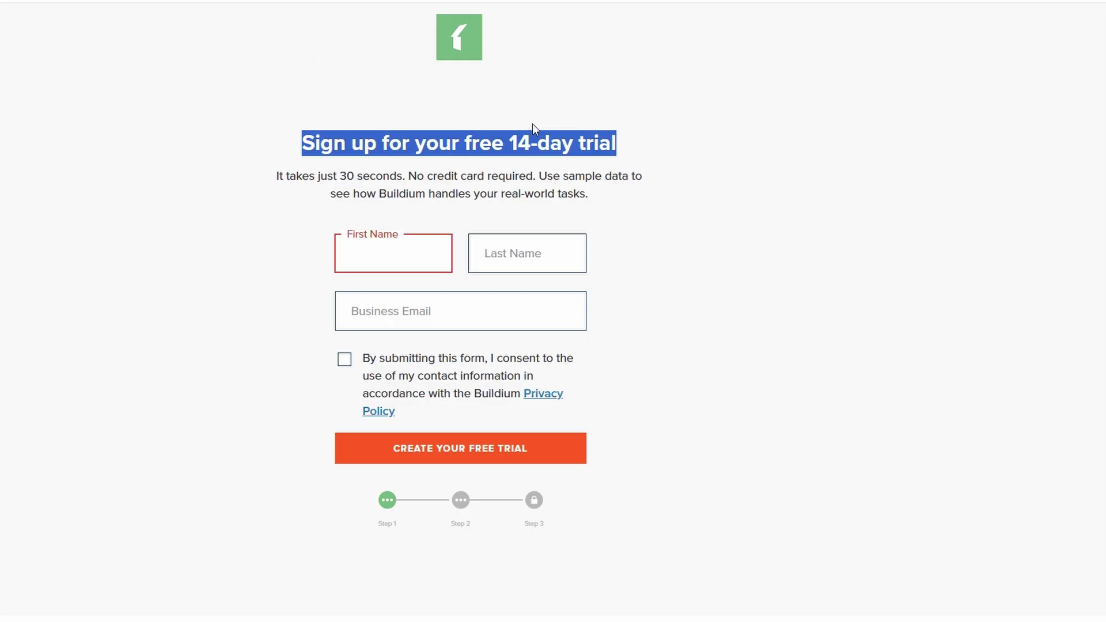
drag(420, 178, 499, 178)
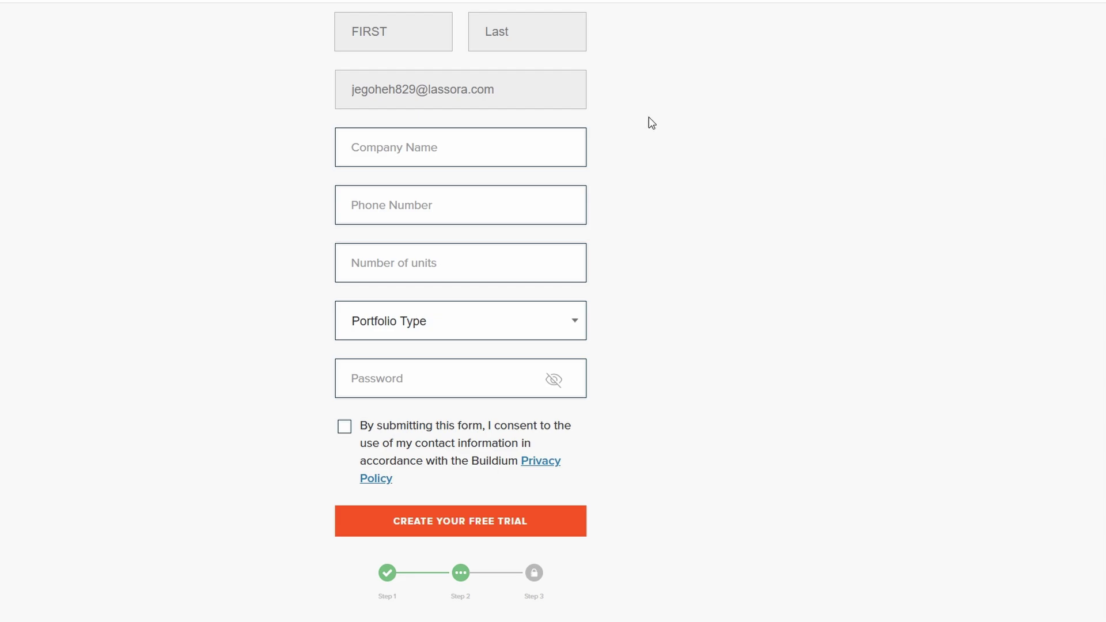
- Scroll back up to the top of the trial sign-up form
scroll(652, 123, up, 4)
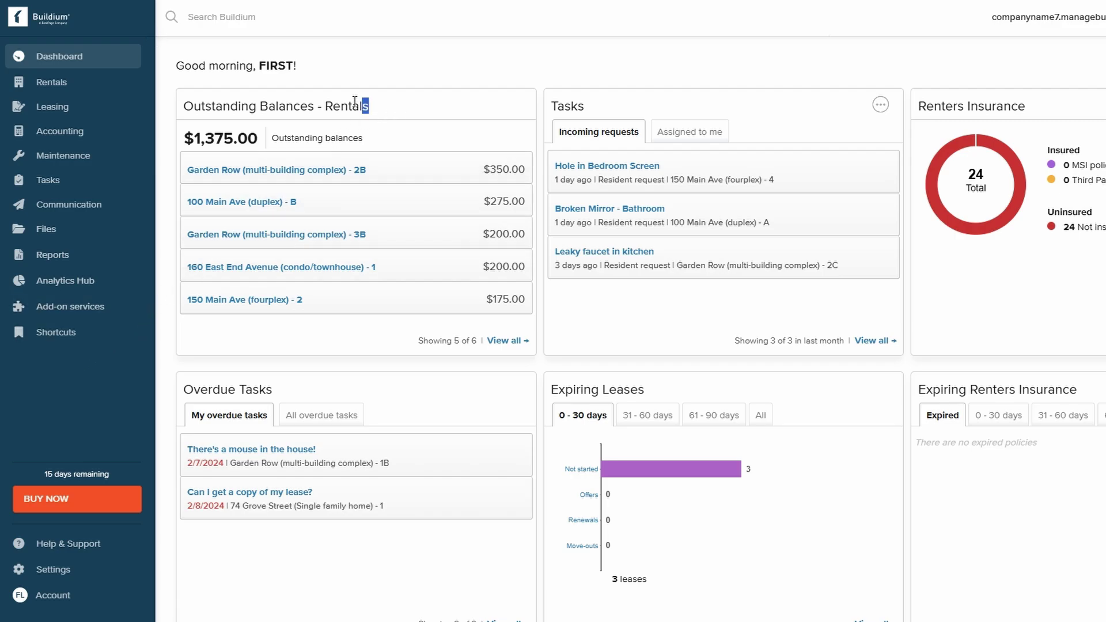
drag(351, 100, 177, 108)
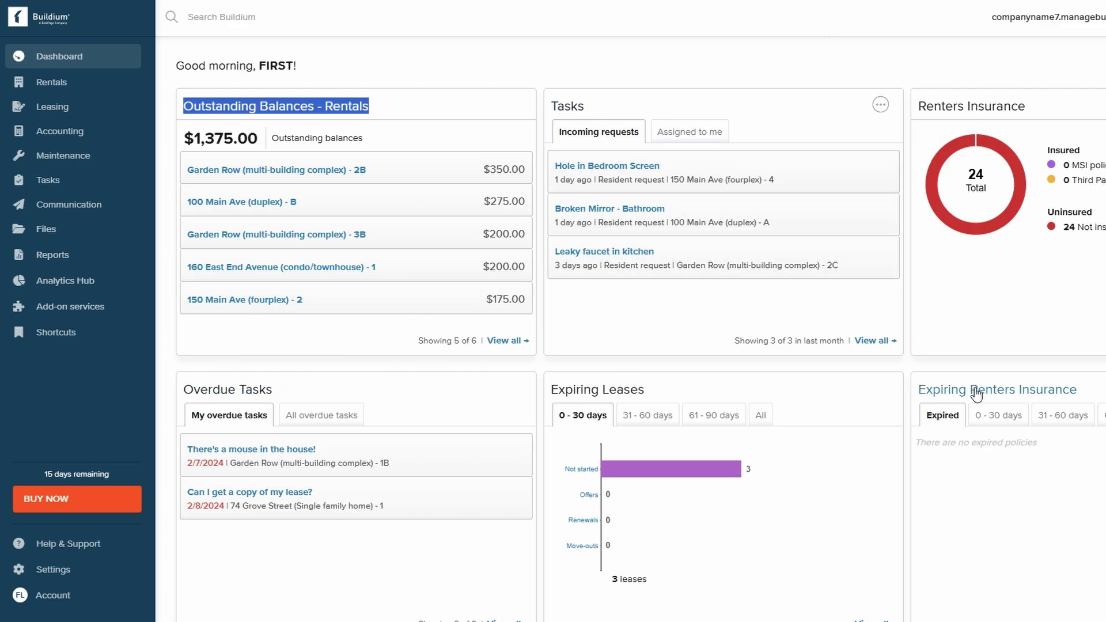
scroll(986, 369, down, 1)
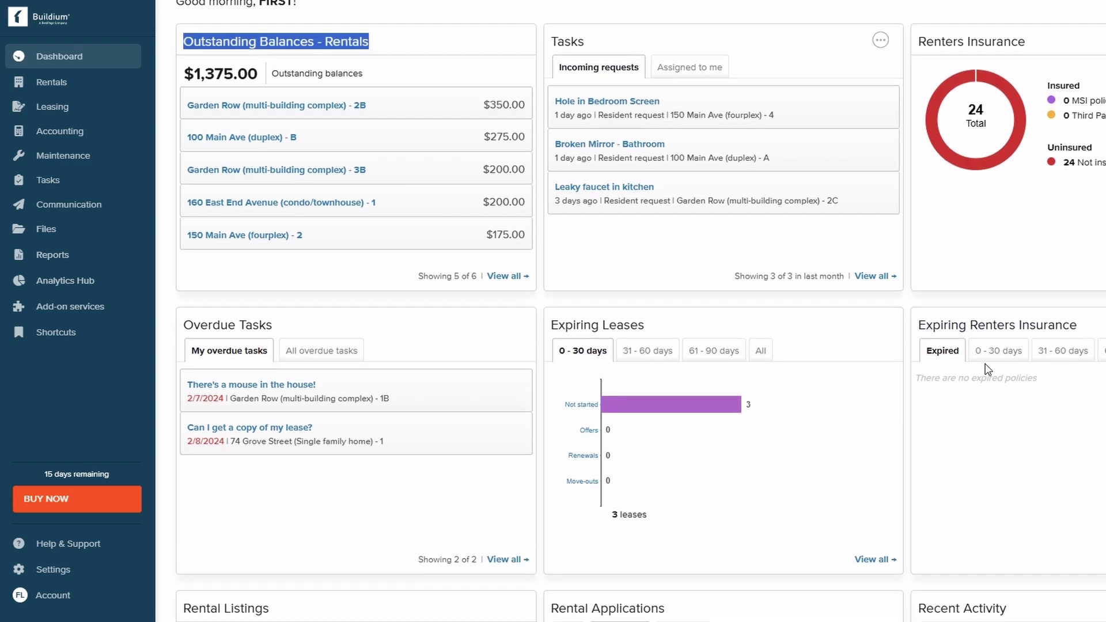
scroll(986, 369, down, 5)
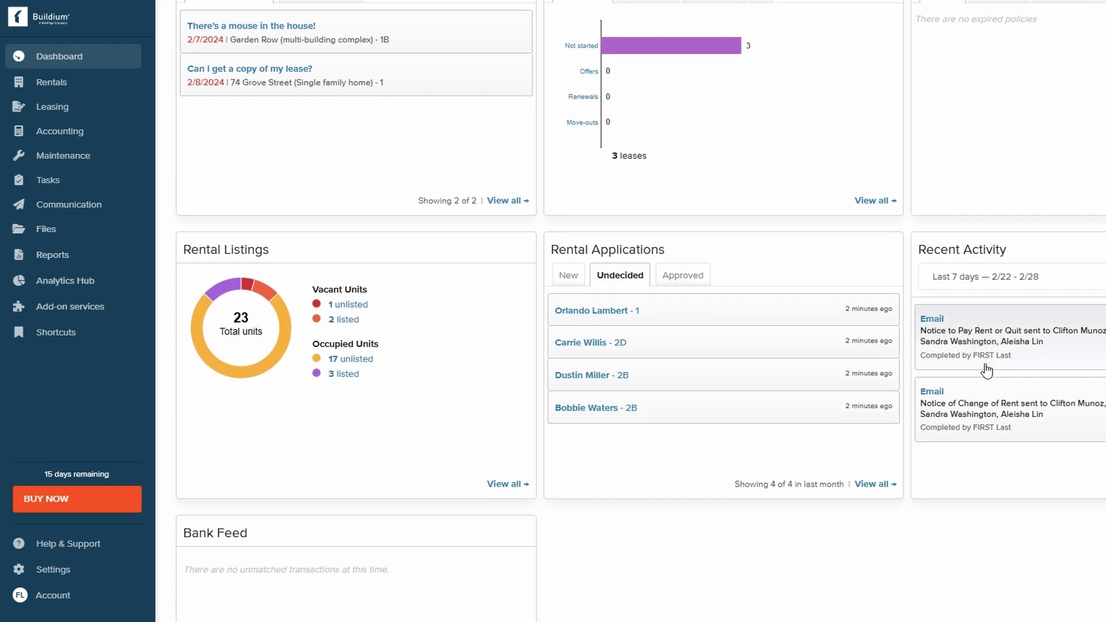
scroll(986, 368, down, 7)
scroll(983, 370, up, 4)
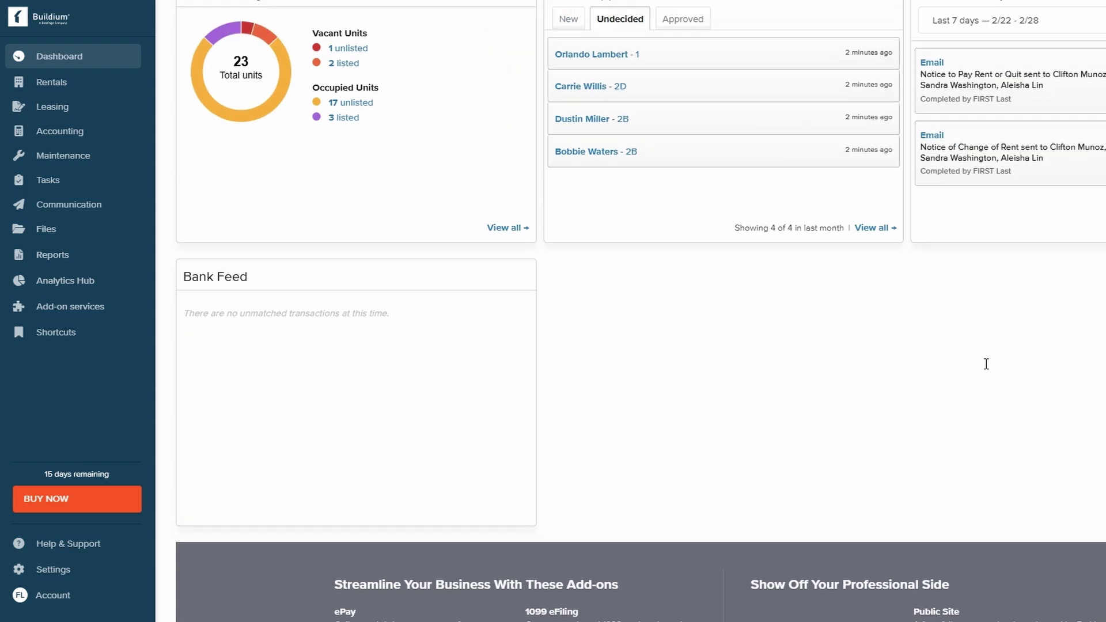
scroll(986, 364, up, 9)
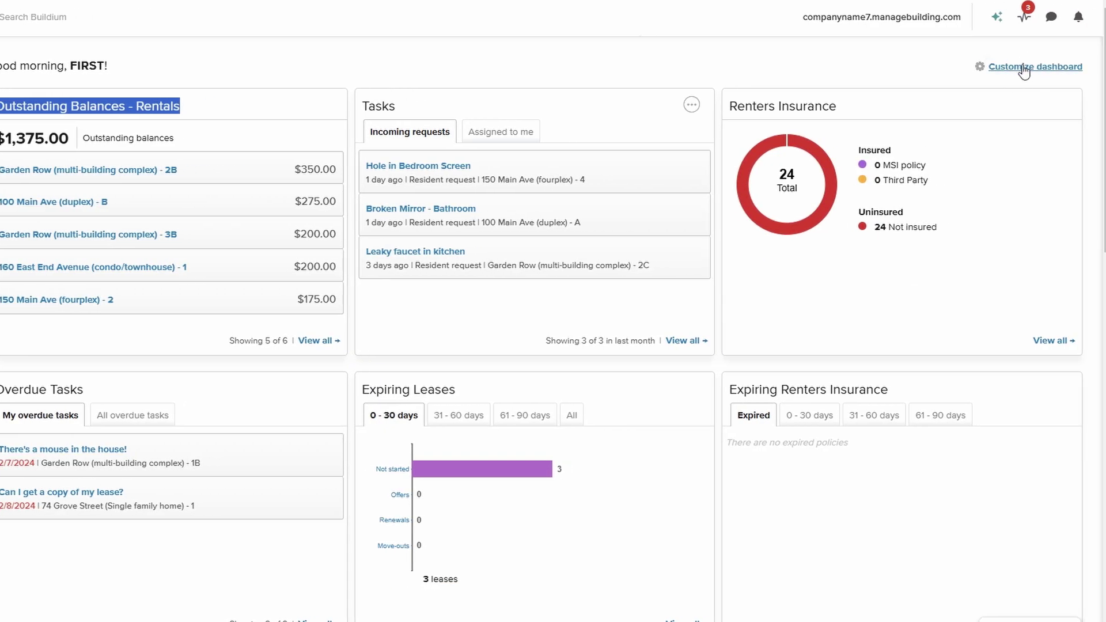
- Drop the Expiring Renters Insurance card, move Rental Listings to the middle column, and save the layout
click(1059, 68)
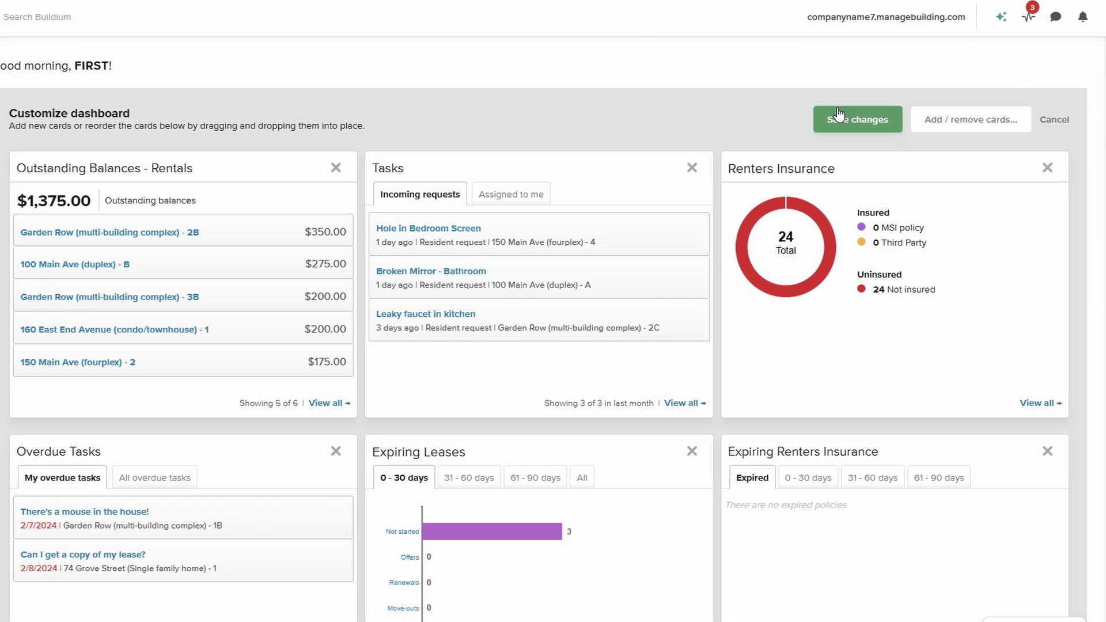
mouse_move(574, 178)
mouse_down()
mouse_move(568, 190)
mouse_move(568, 168)
mouse_move(577, 175)
mouse_up()
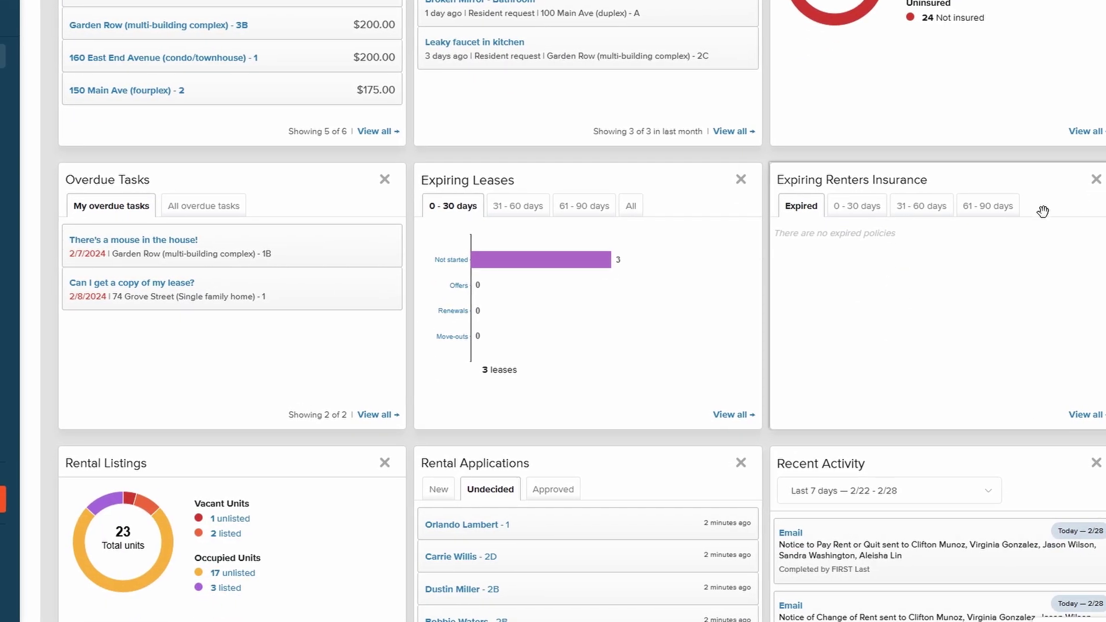
click(1101, 181)
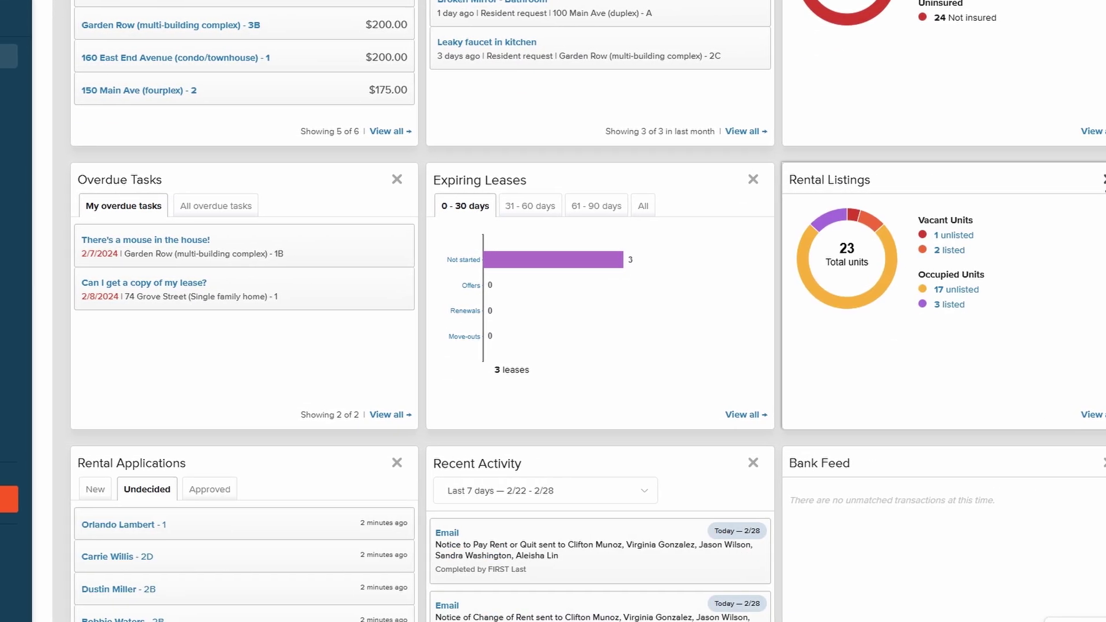
drag(1019, 180, 518, 190)
scroll(781, 222, up, 5)
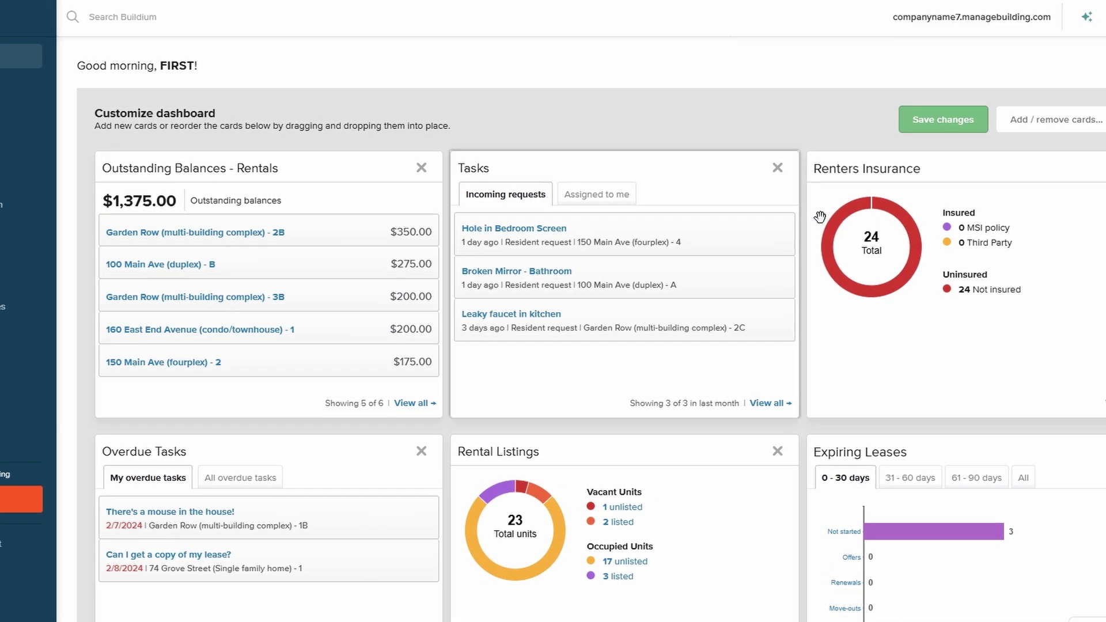
click(966, 120)
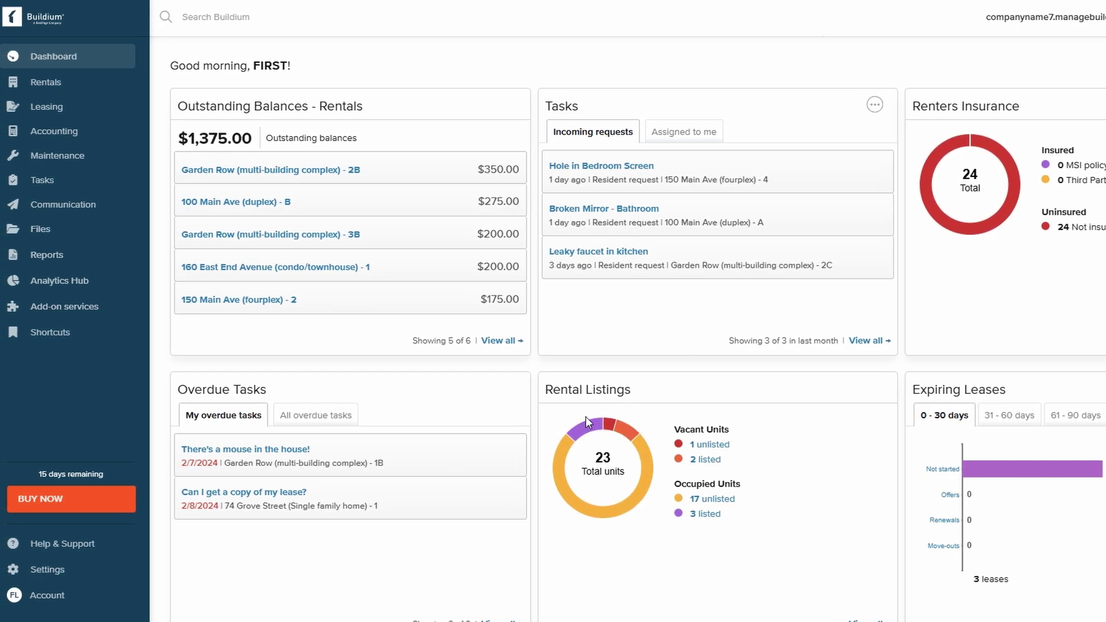
- Bring up the Rentals menu with Properties, Rent roll, Tenants, Rental owners and Outstanding balances
click(99, 84)
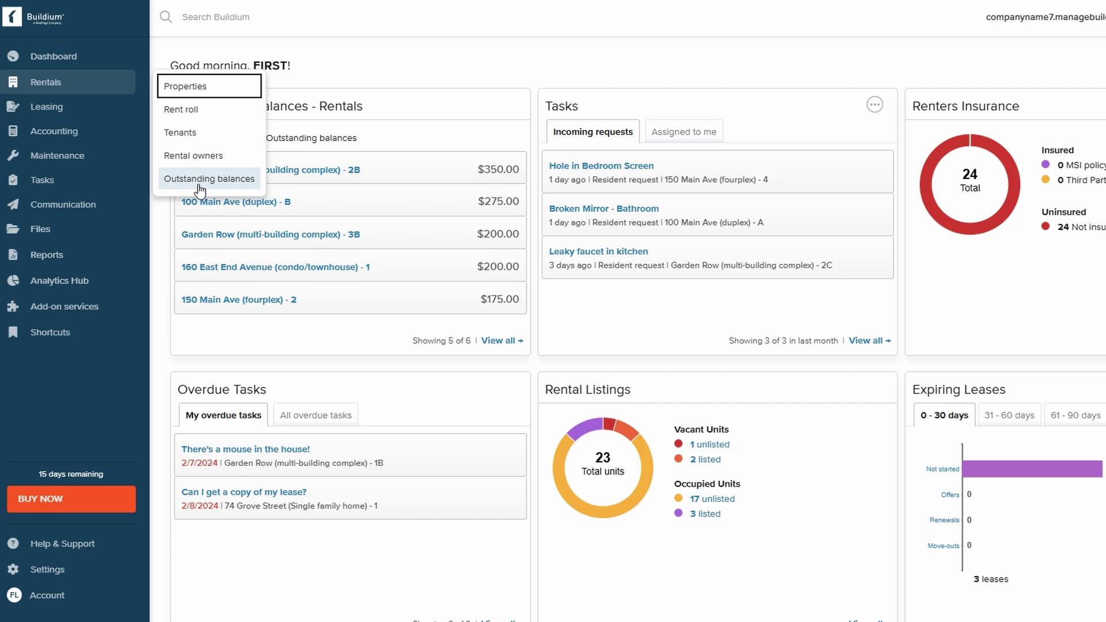
- View the Rental owners list of 4 owners, then return to the Rentals menu
click(213, 156)
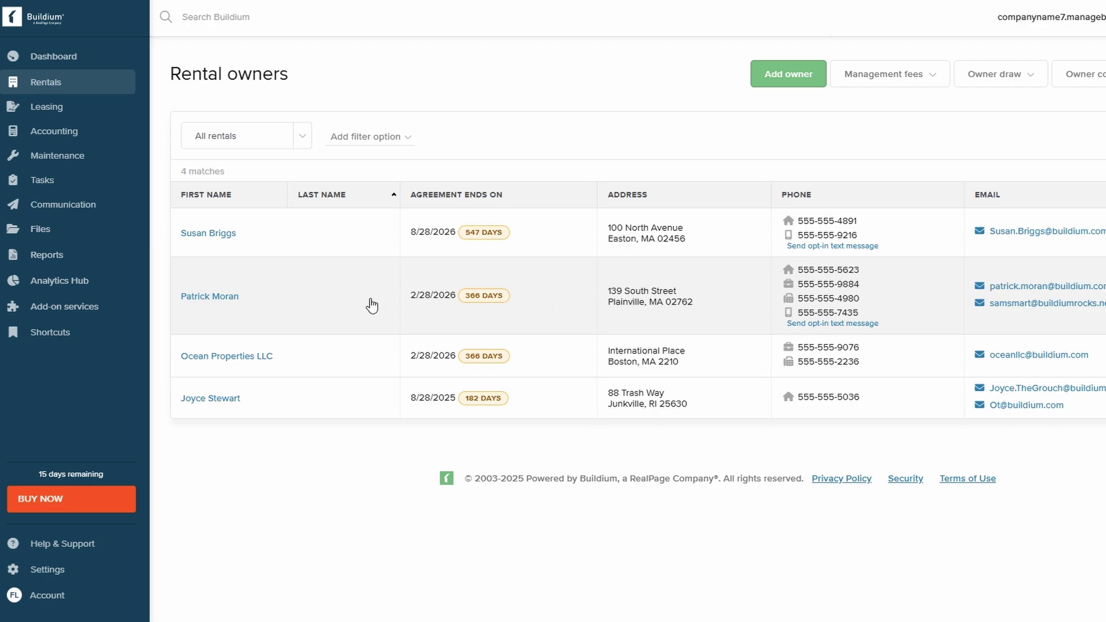
click(78, 86)
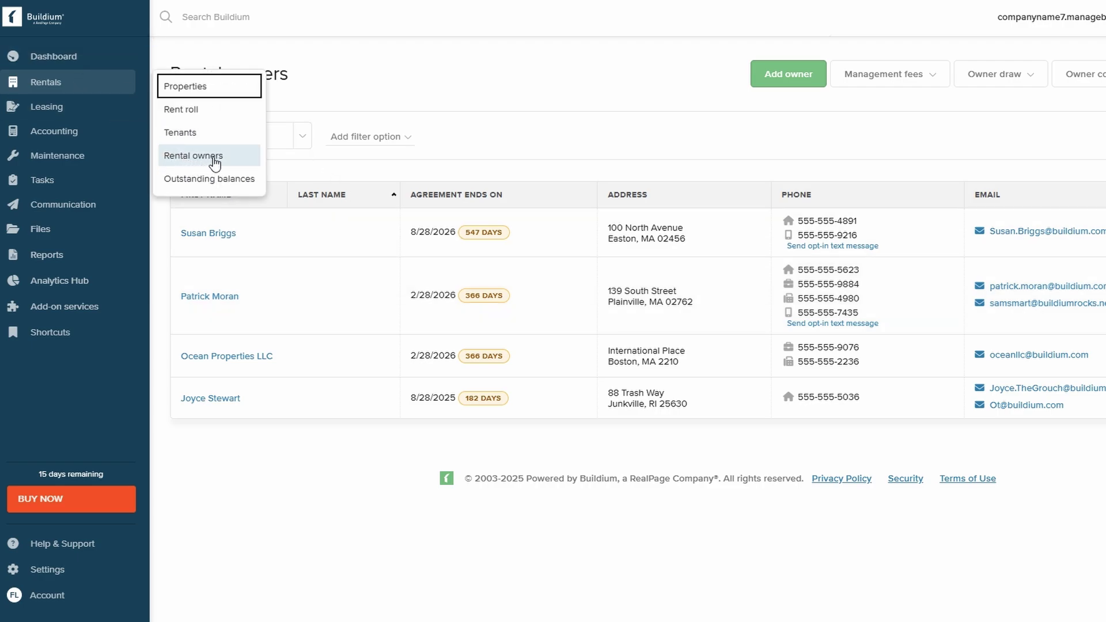
- View the outstanding lease balances, then bring up the Leasing sections menu
click(214, 179)
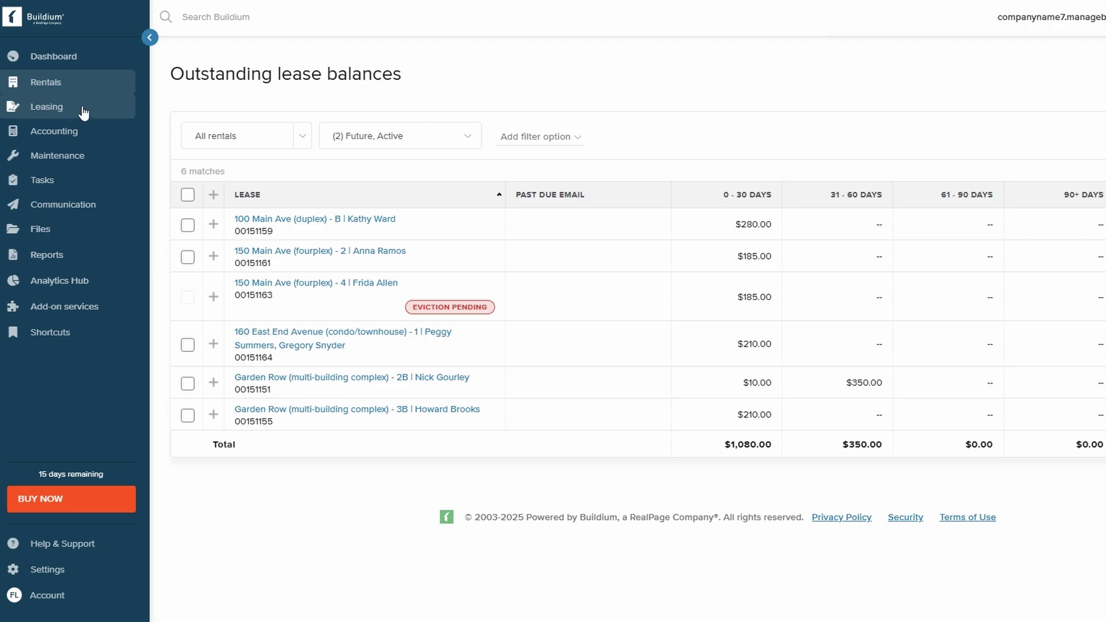
click(80, 111)
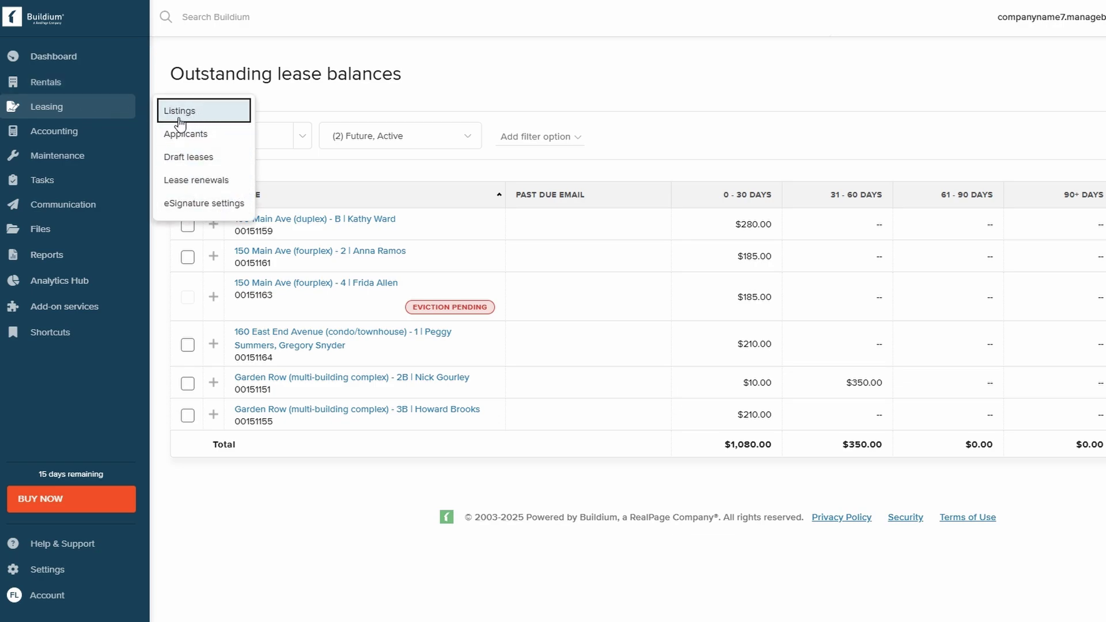
click(227, 144)
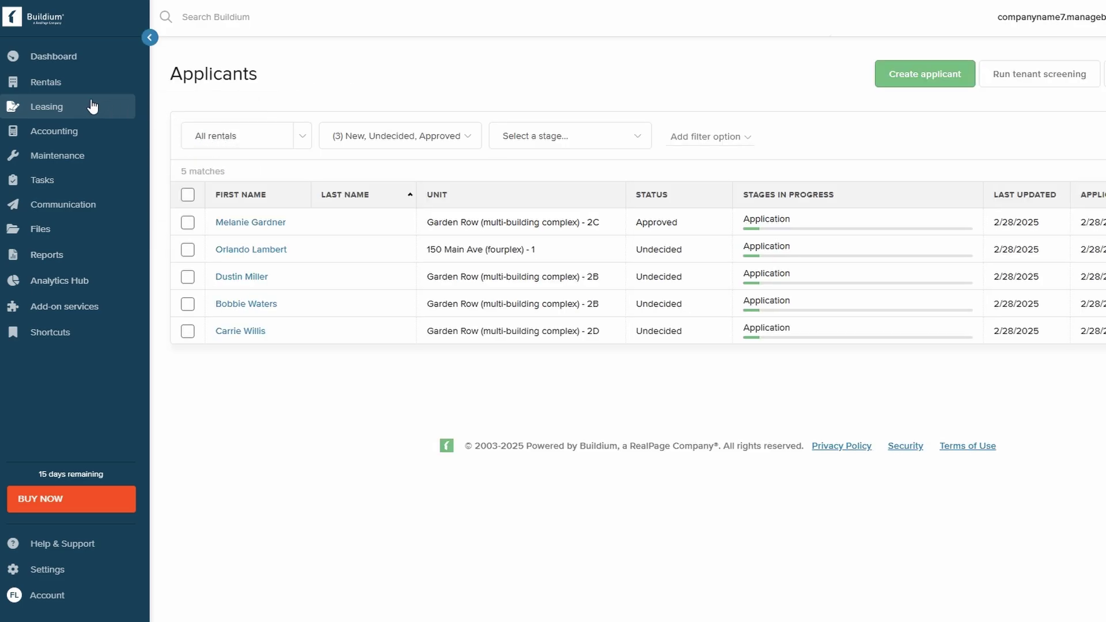
click(61, 108)
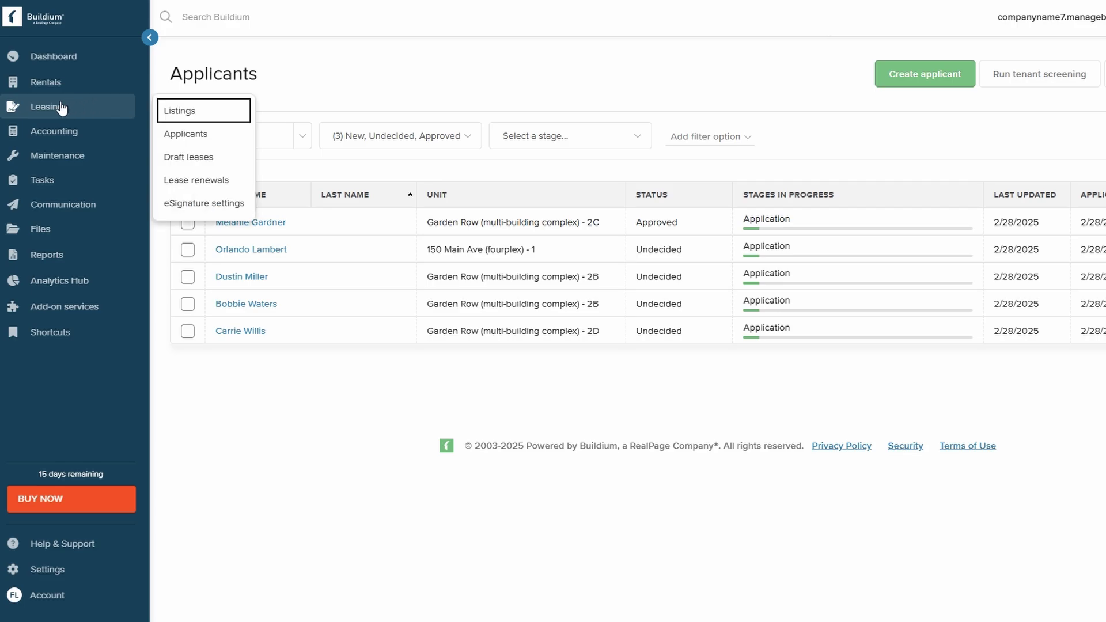
- Open the Garden Row 2B listing: rent $750.00, deposit $750.00, available 1/1/2025
click(185, 109)
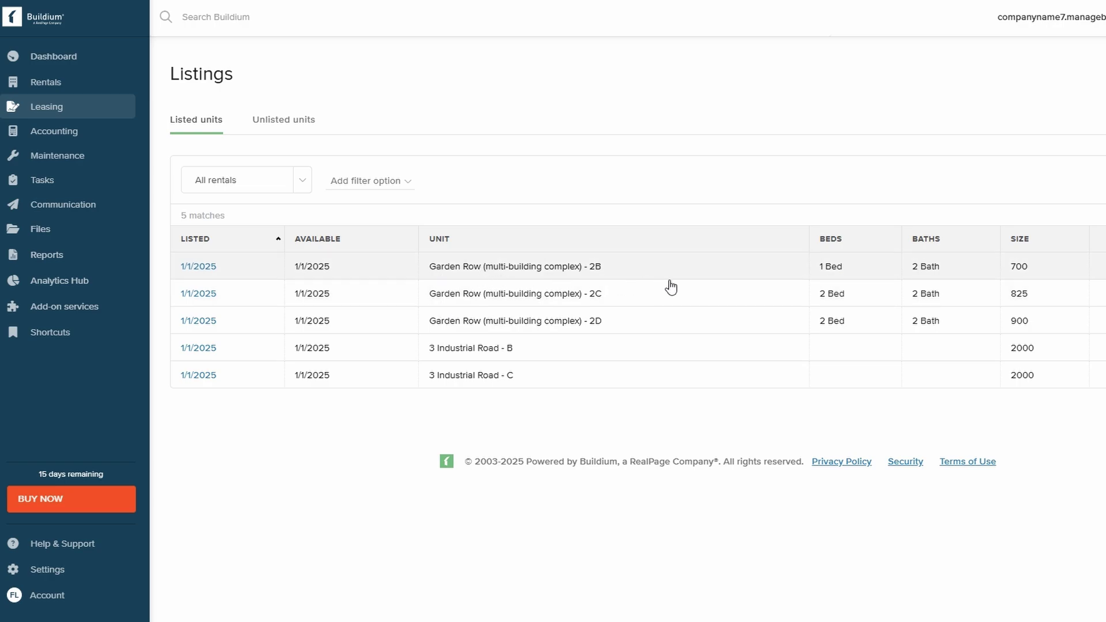
click(781, 282)
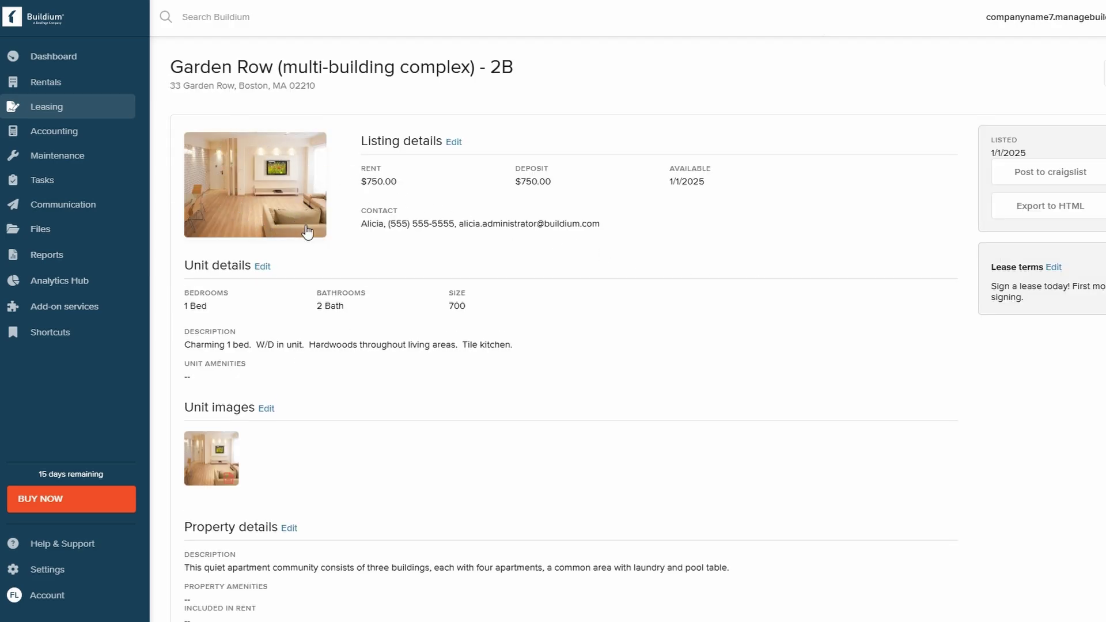
scroll(323, 235, down, 3)
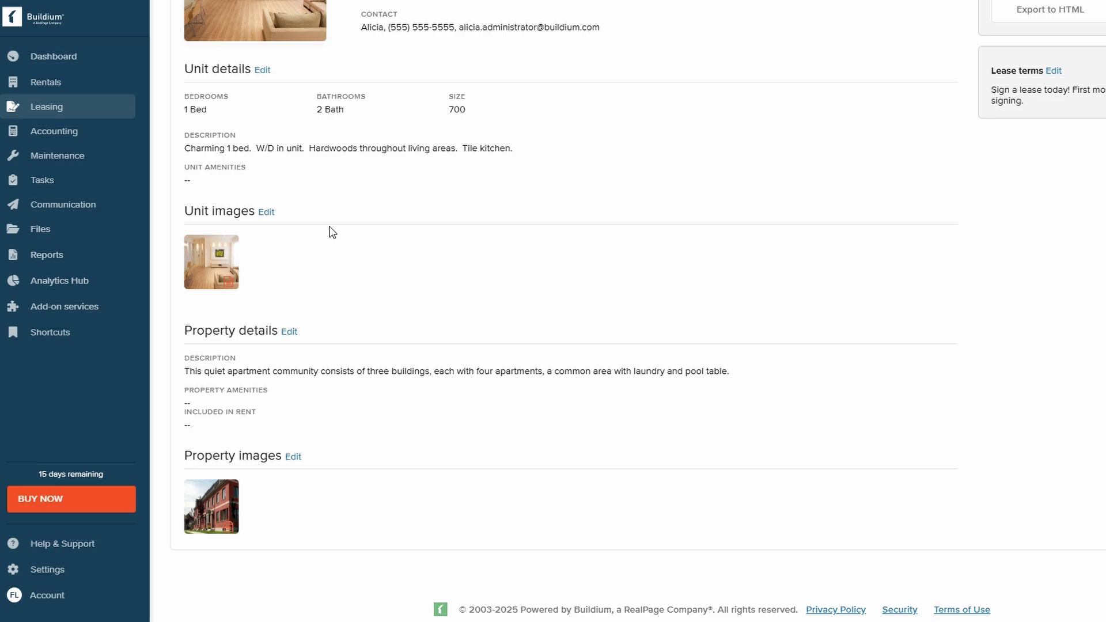
scroll(333, 232, up, 3)
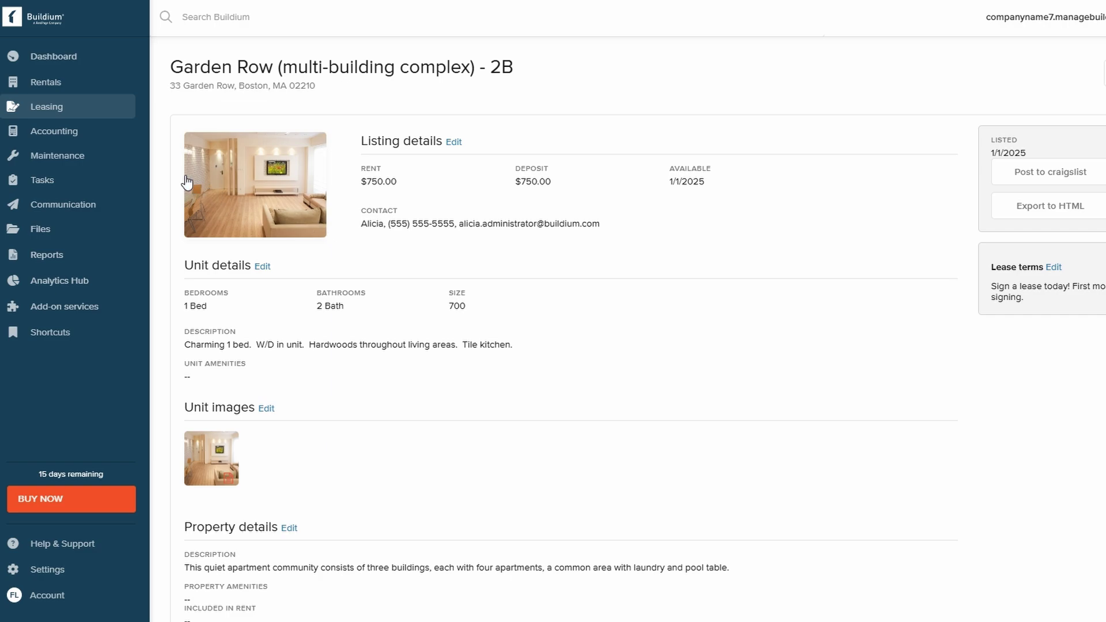
click(83, 114)
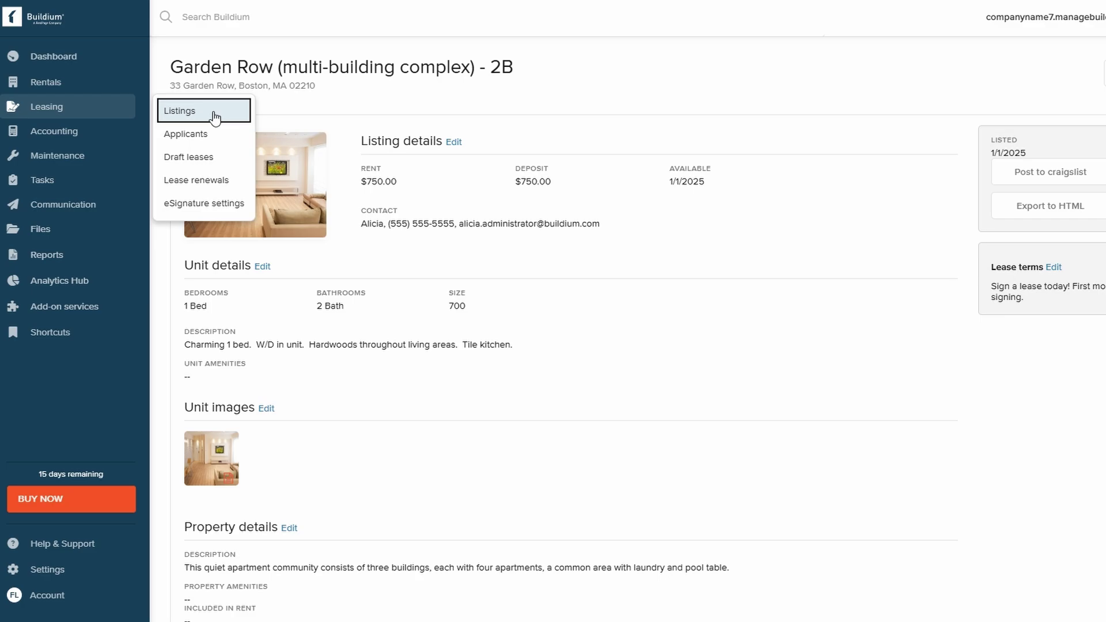
- Open the Draft leases list of 7 leases, all not sent and not executed
click(206, 160)
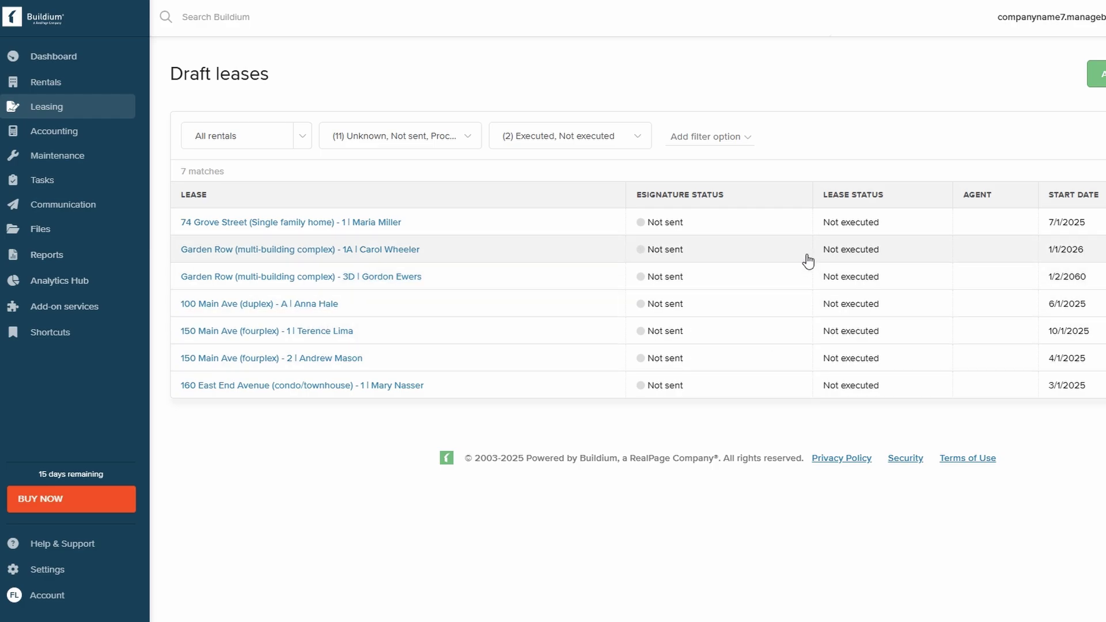
mouse_move(43, 204)
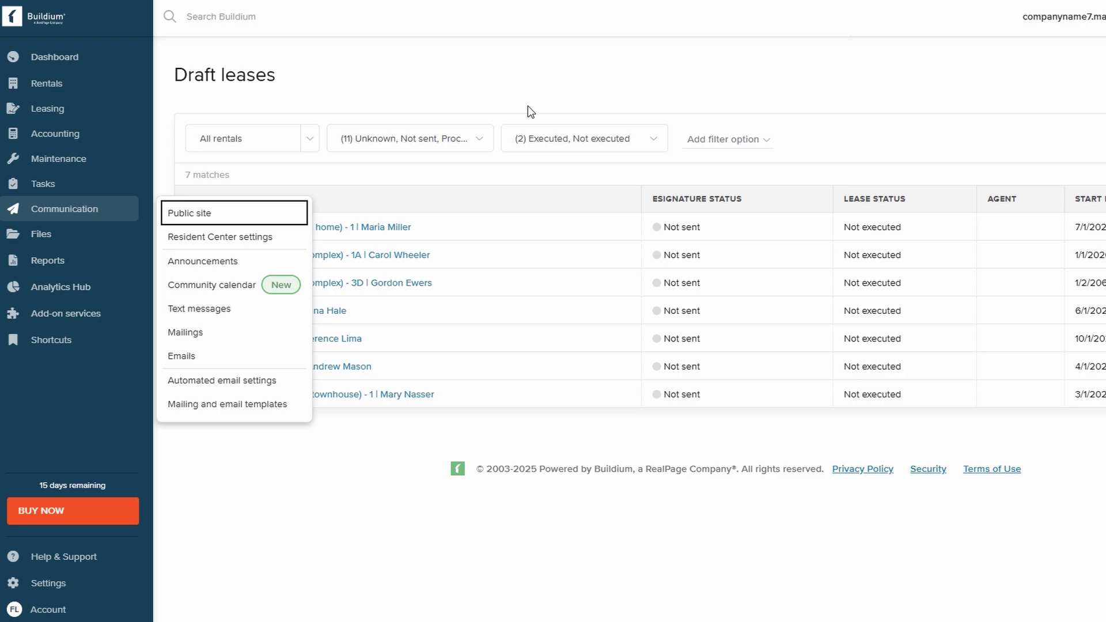
click(104, 140)
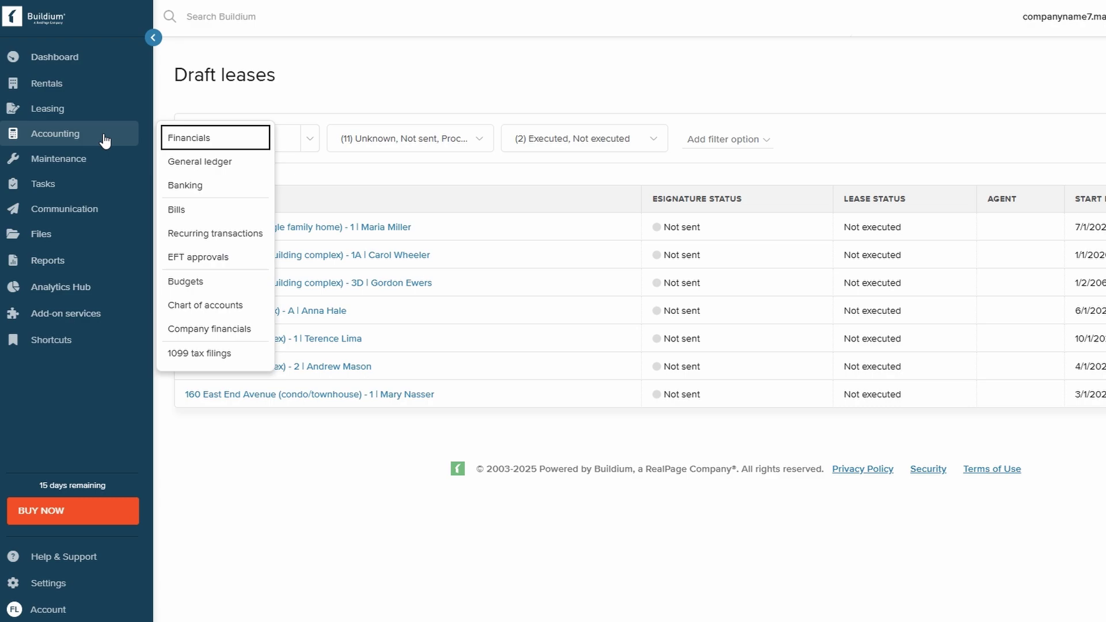
- Browse the Financials and Chart of accounts pages, ending on the empty 1099 tax filings page
click(225, 142)
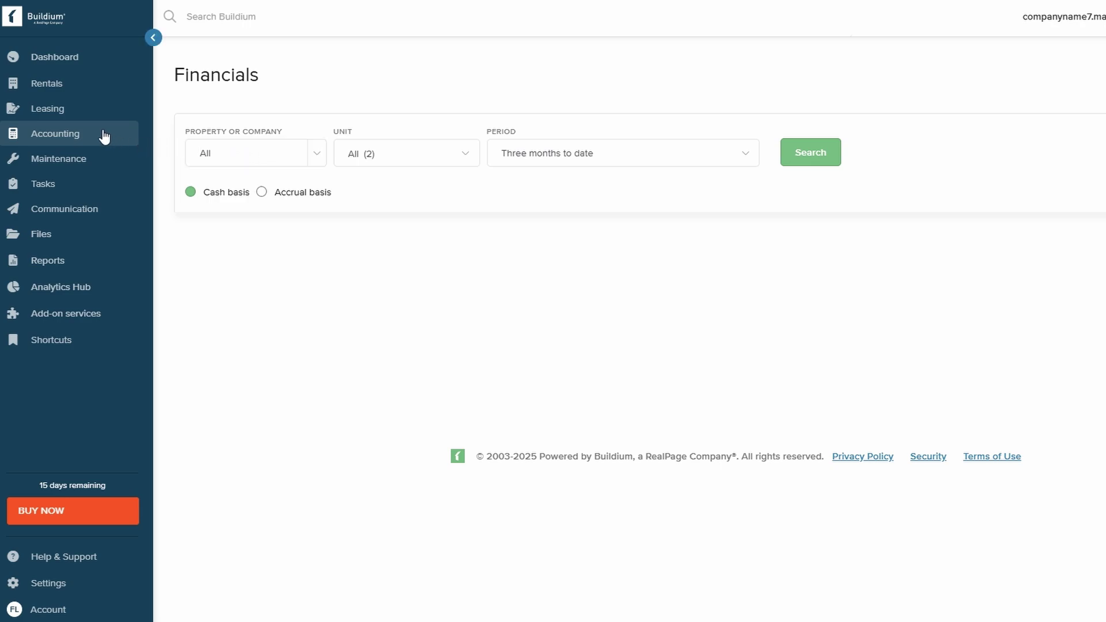
mouse_move(104, 136)
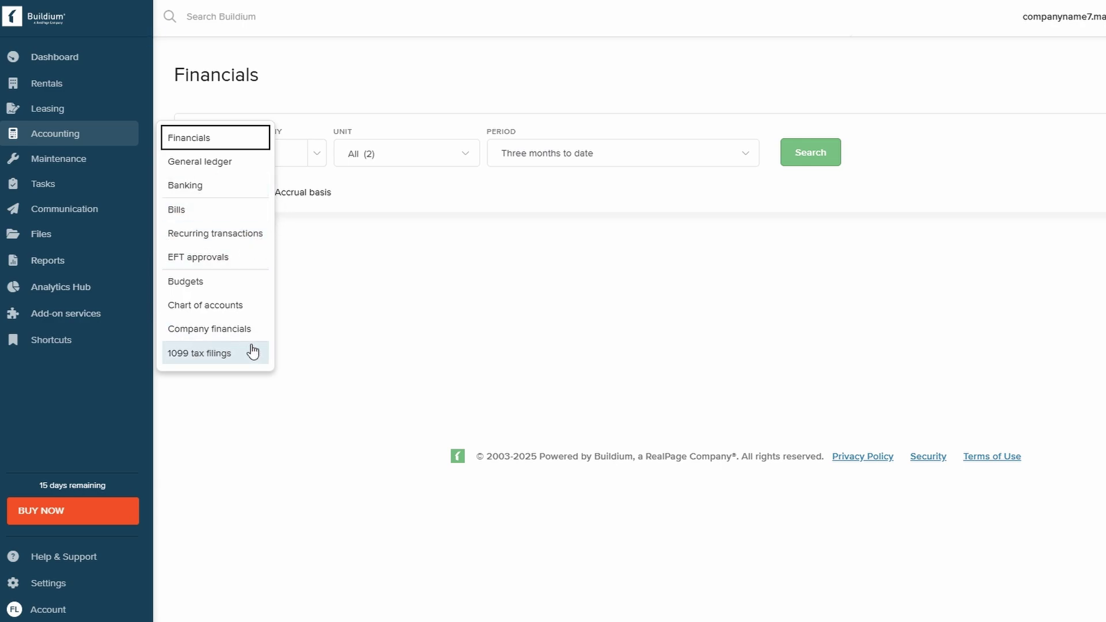
click(236, 306)
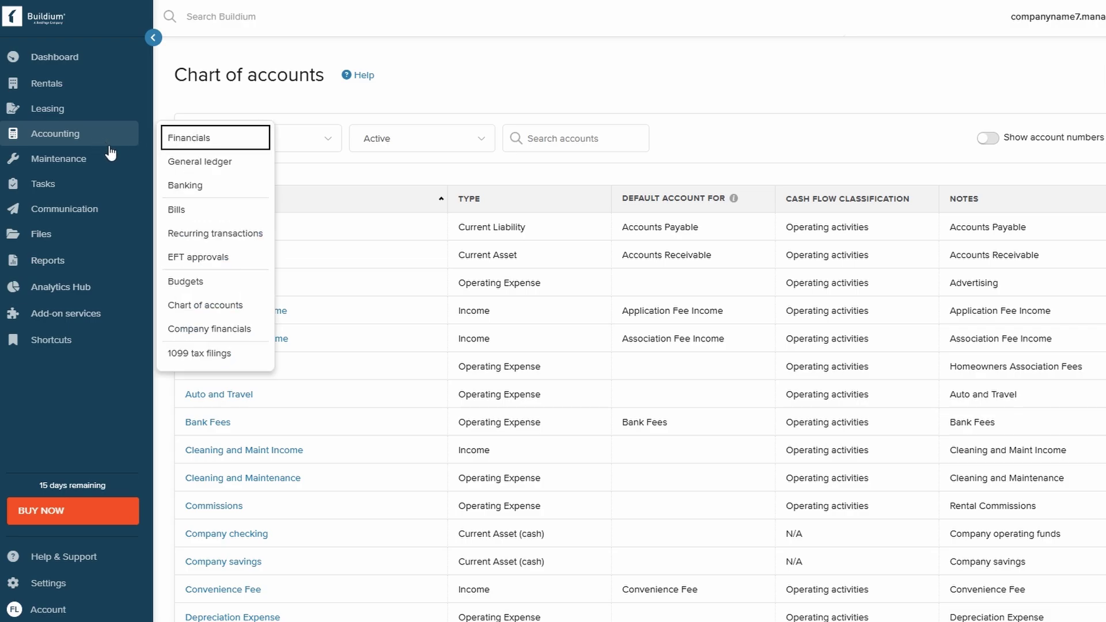
click(195, 352)
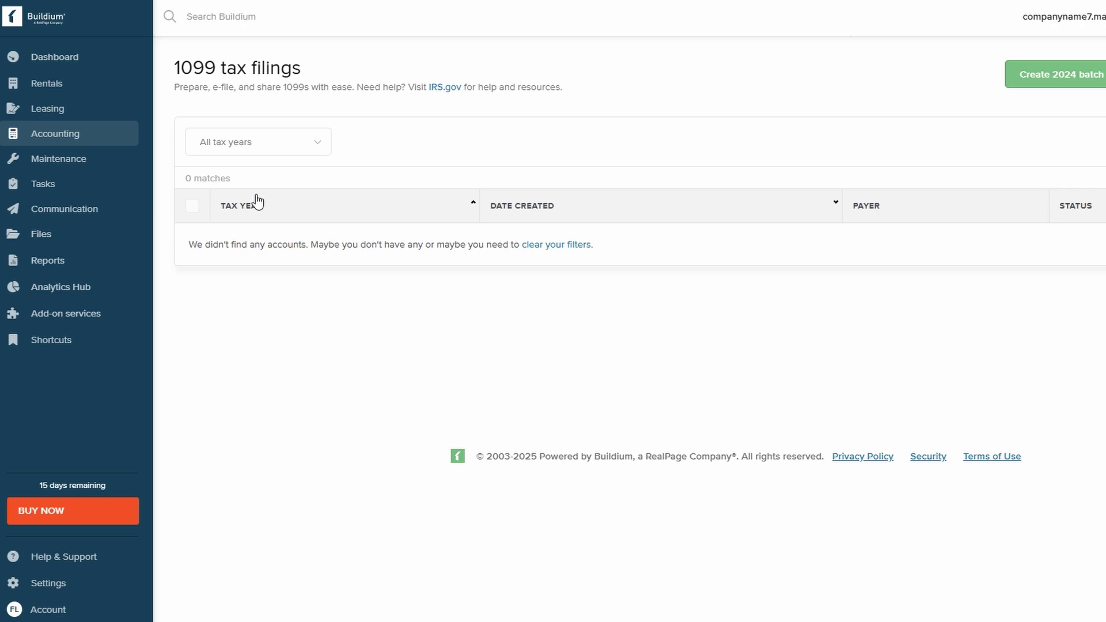
click(61, 164)
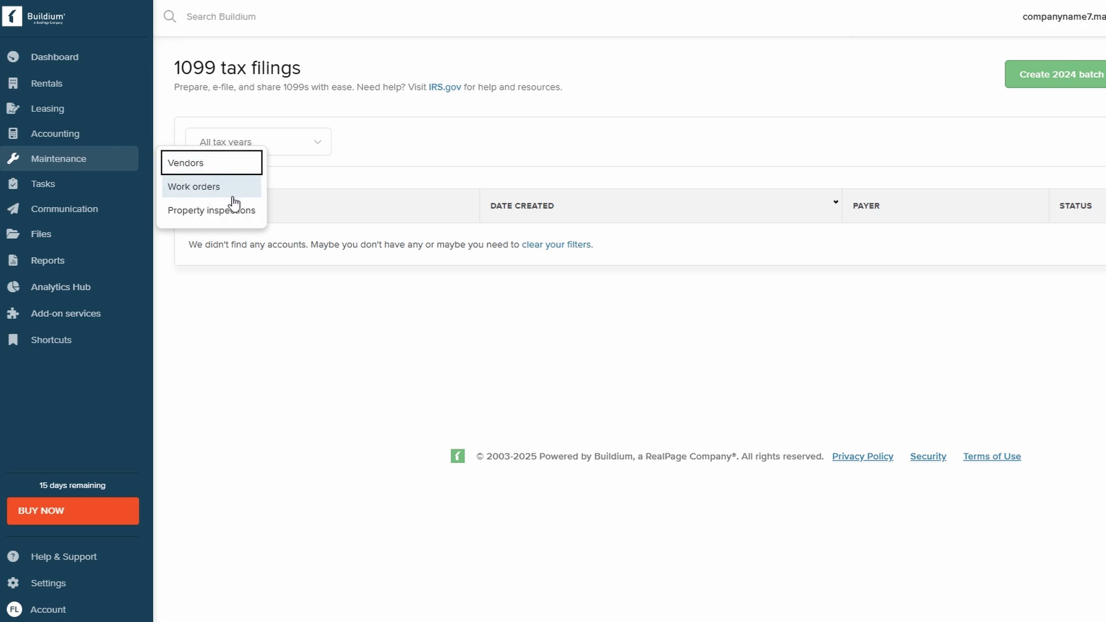
- Open the vendors list and look through the Ace Wood Flooring vendor profile
click(241, 171)
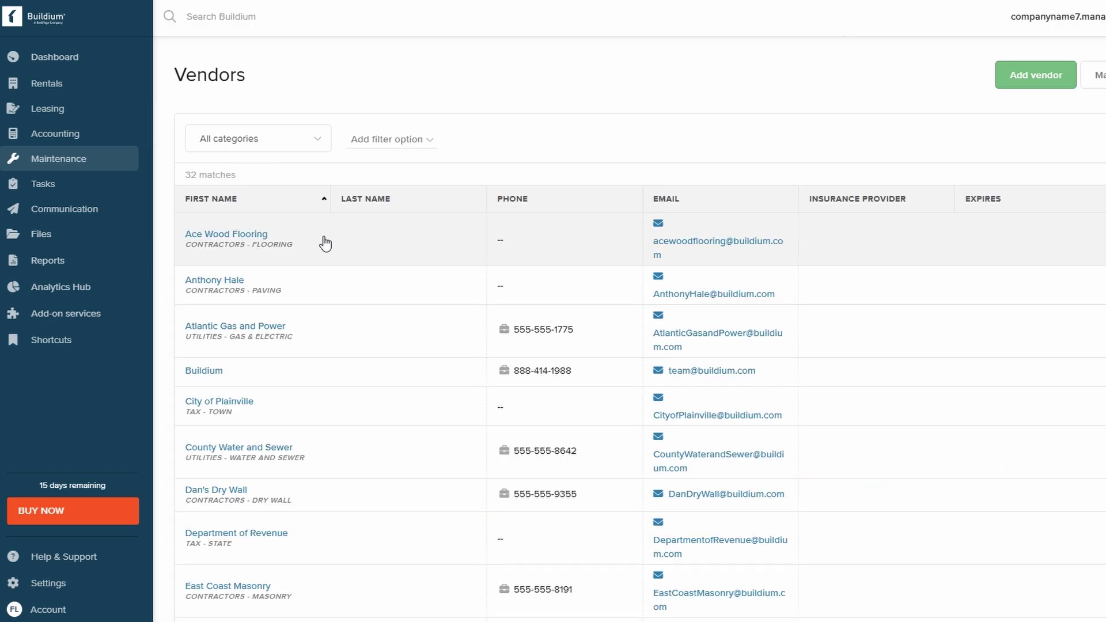
click(325, 243)
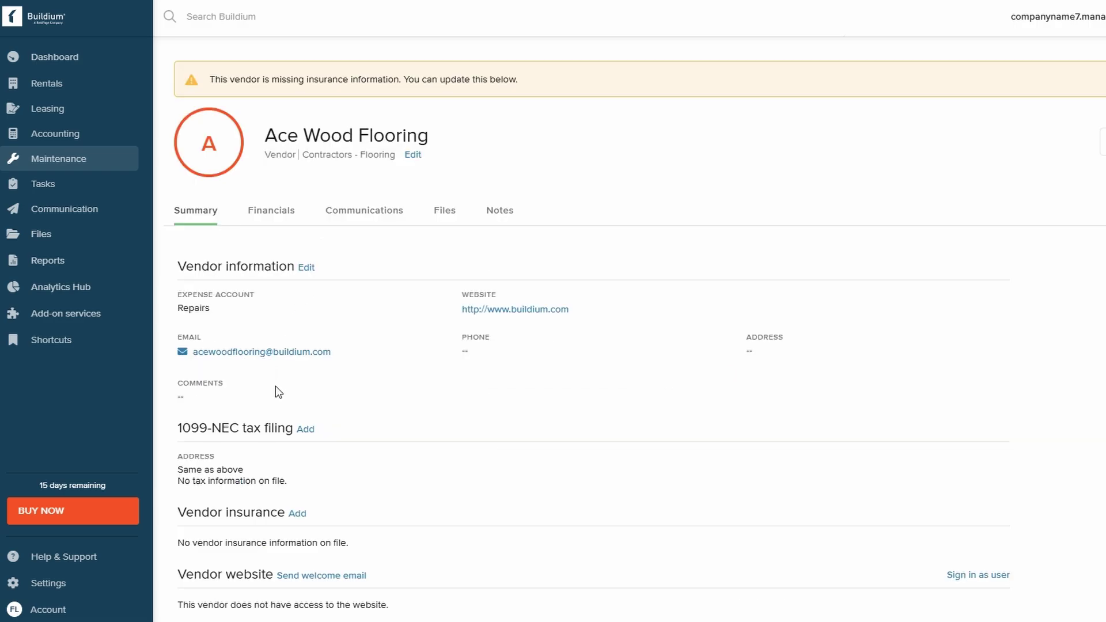
scroll(485, 369, down, 4)
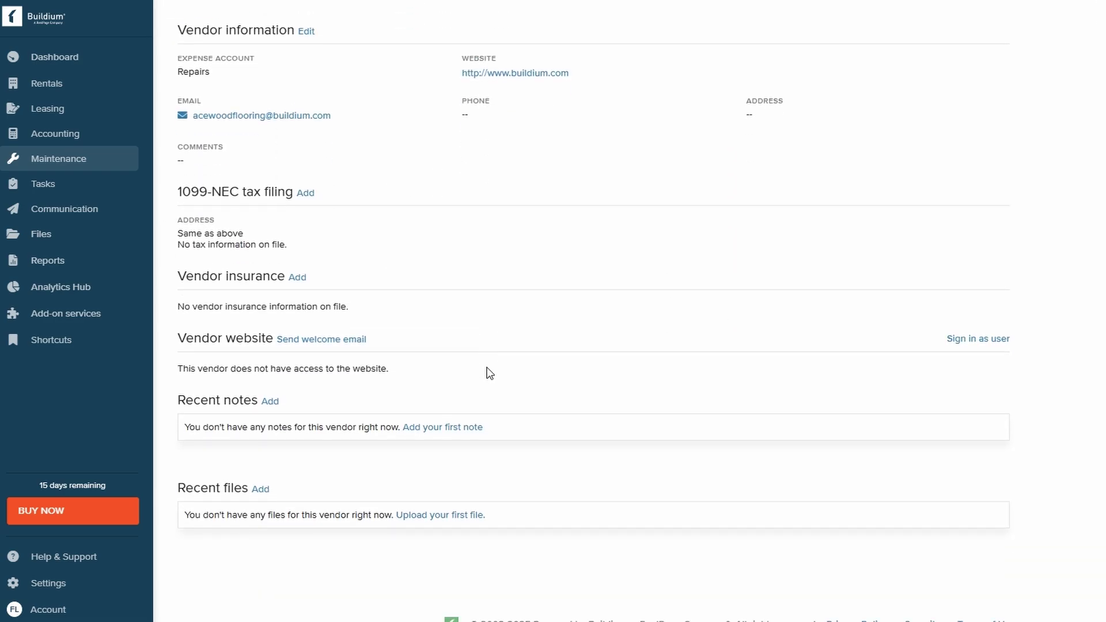
scroll(489, 373, up, 4)
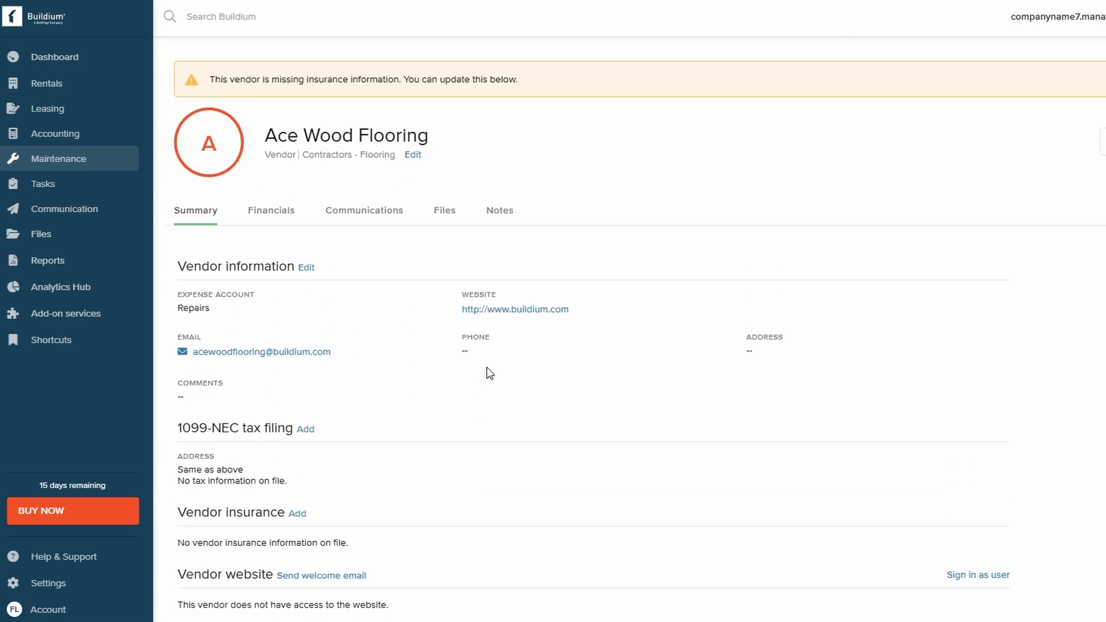
- Open the Work orders list showing 3 new resident requests
mouse_move(105, 165)
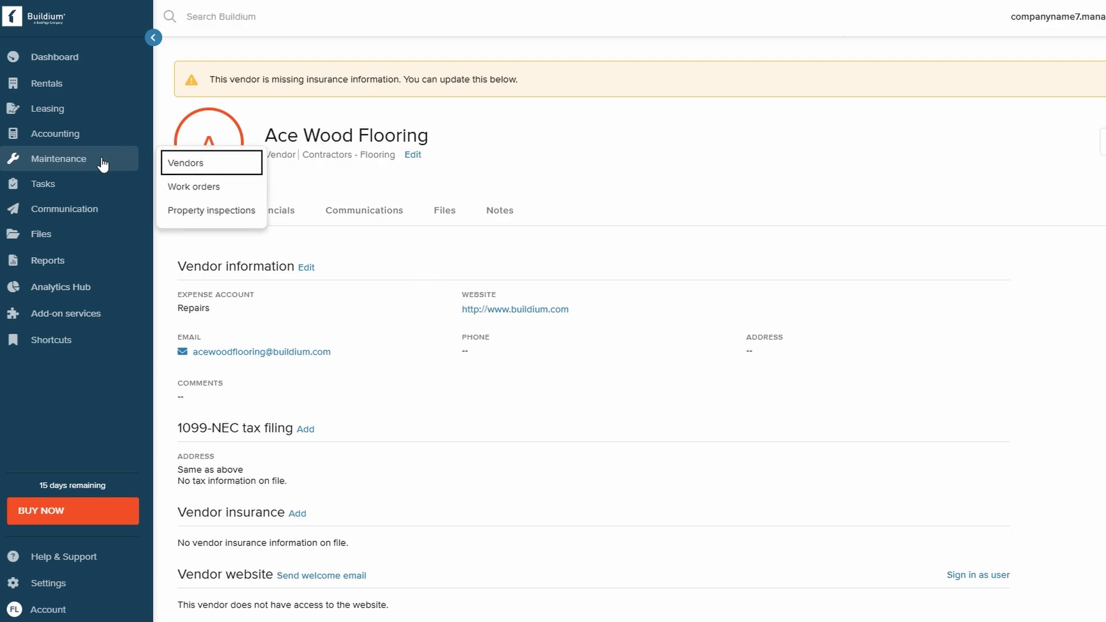
click(206, 184)
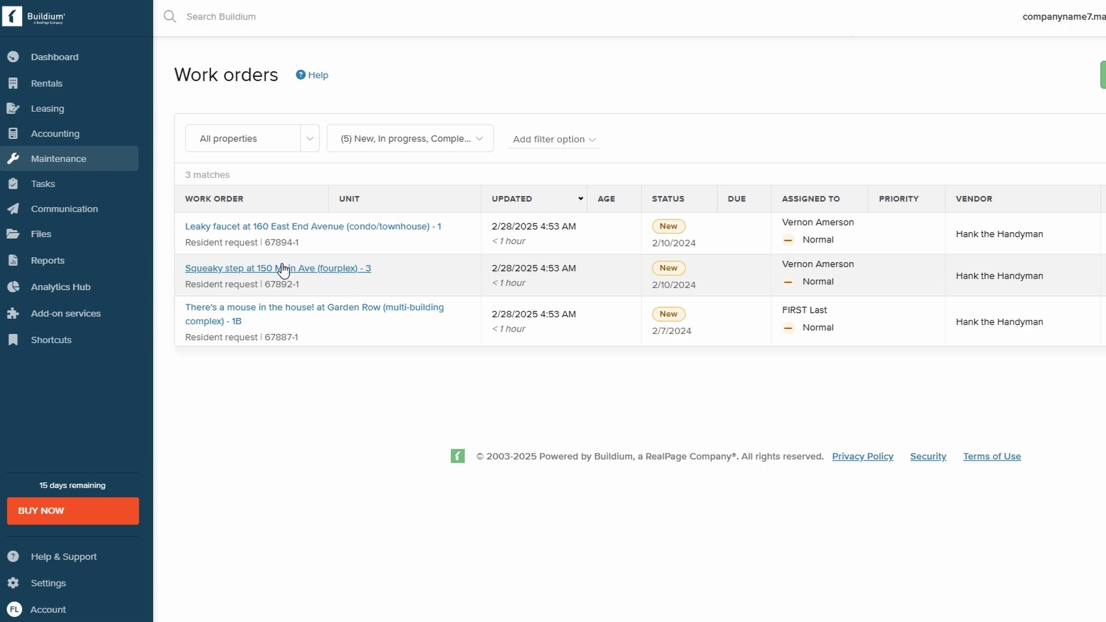
mouse_move(107, 163)
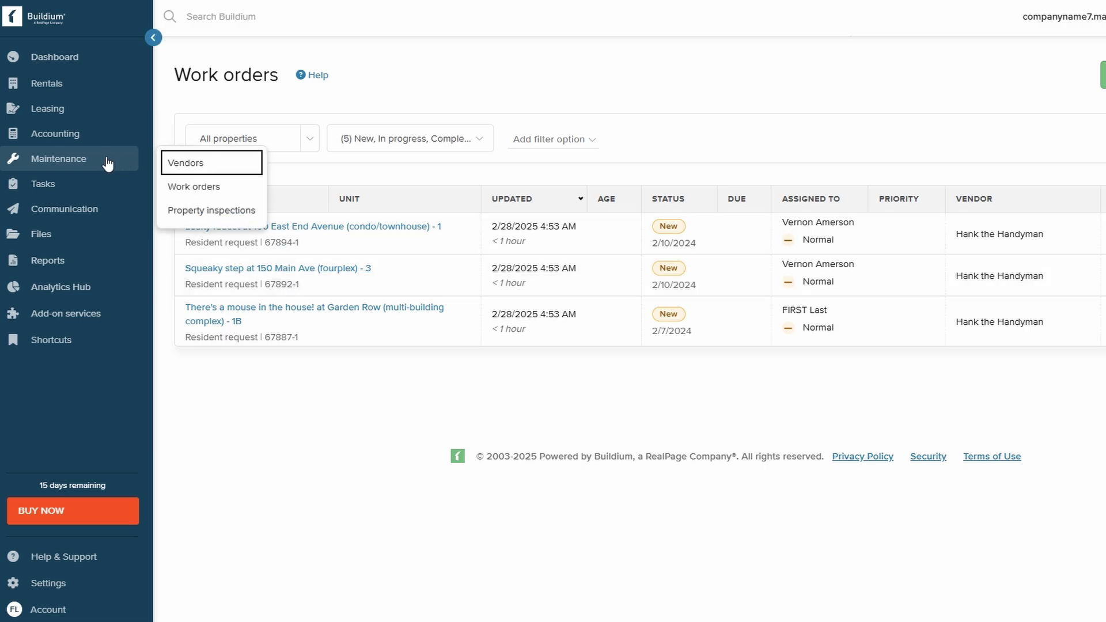
click(182, 209)
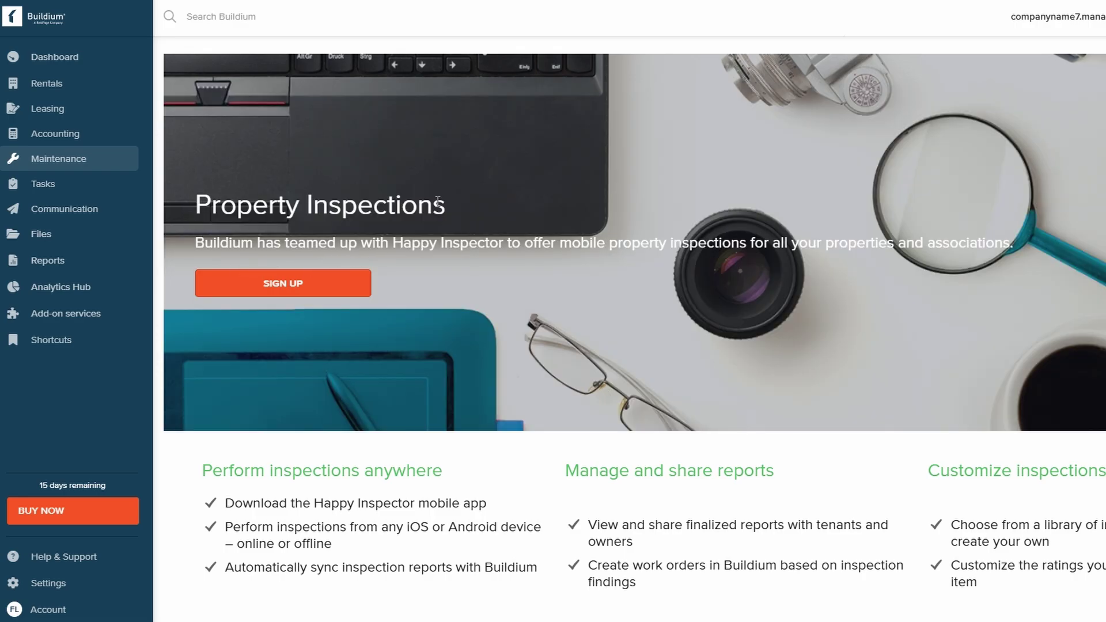
scroll(438, 201, down, 9)
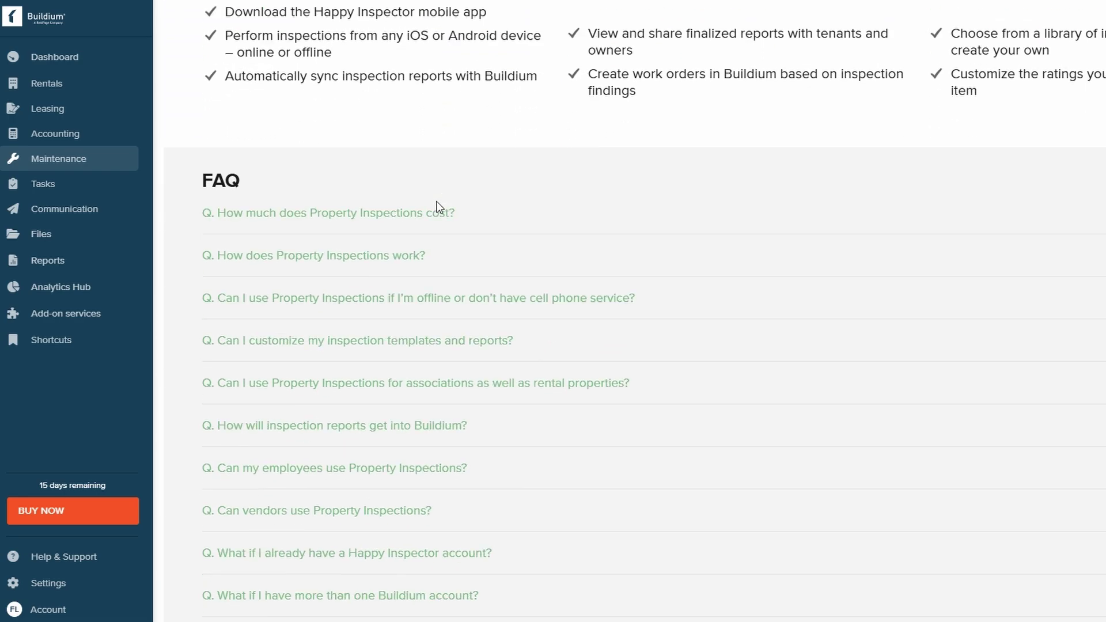
scroll(439, 208, down, 3)
scroll(440, 208, up, 11)
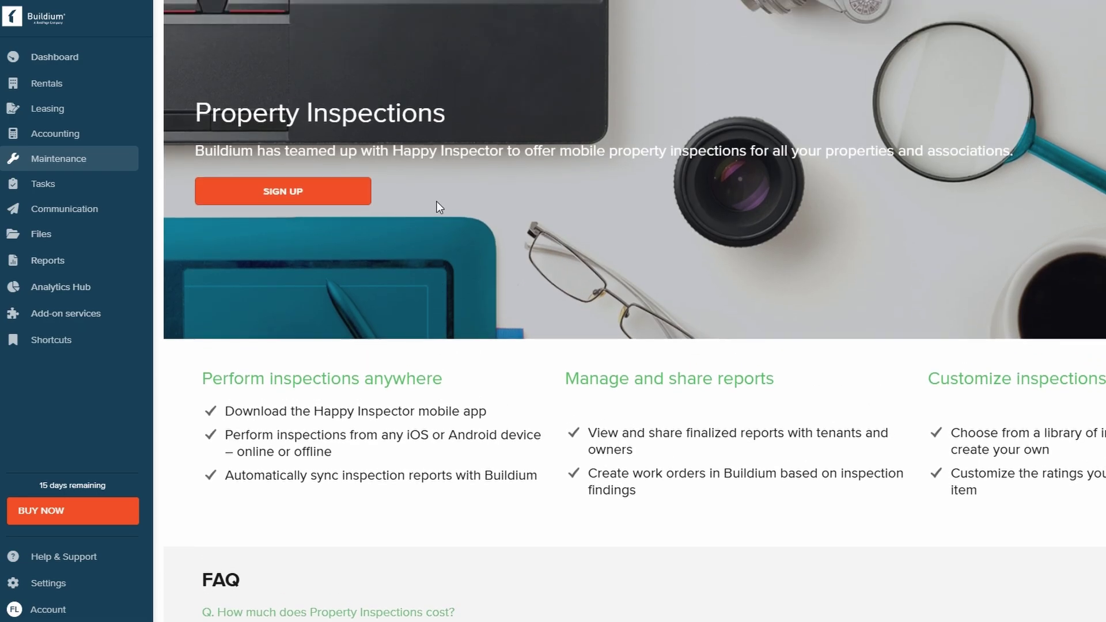
scroll(437, 201, up, 1)
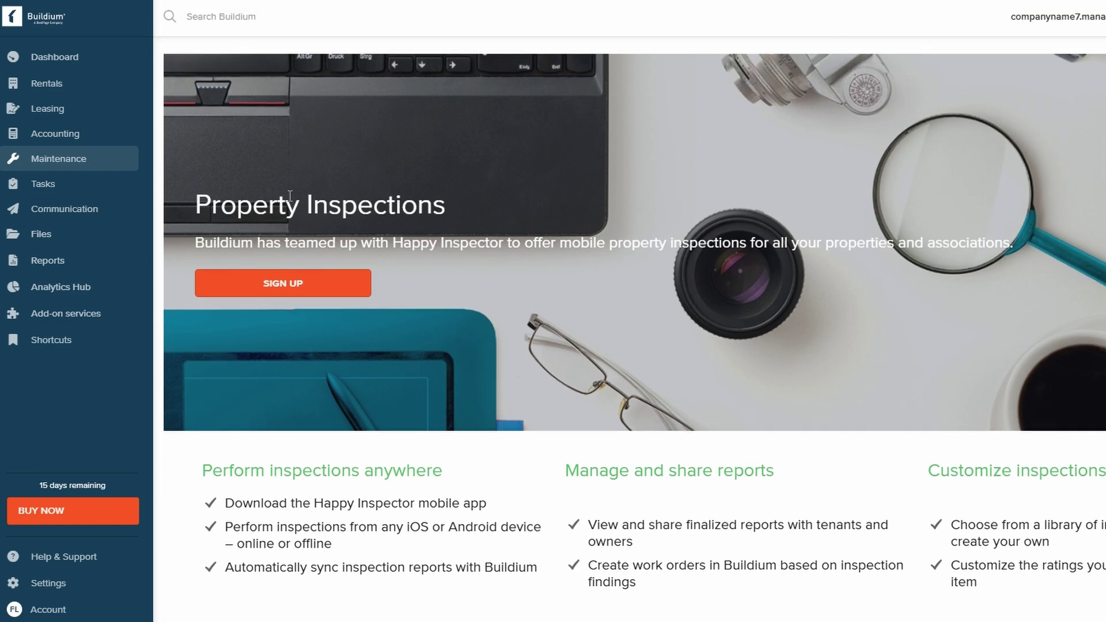
click(44, 186)
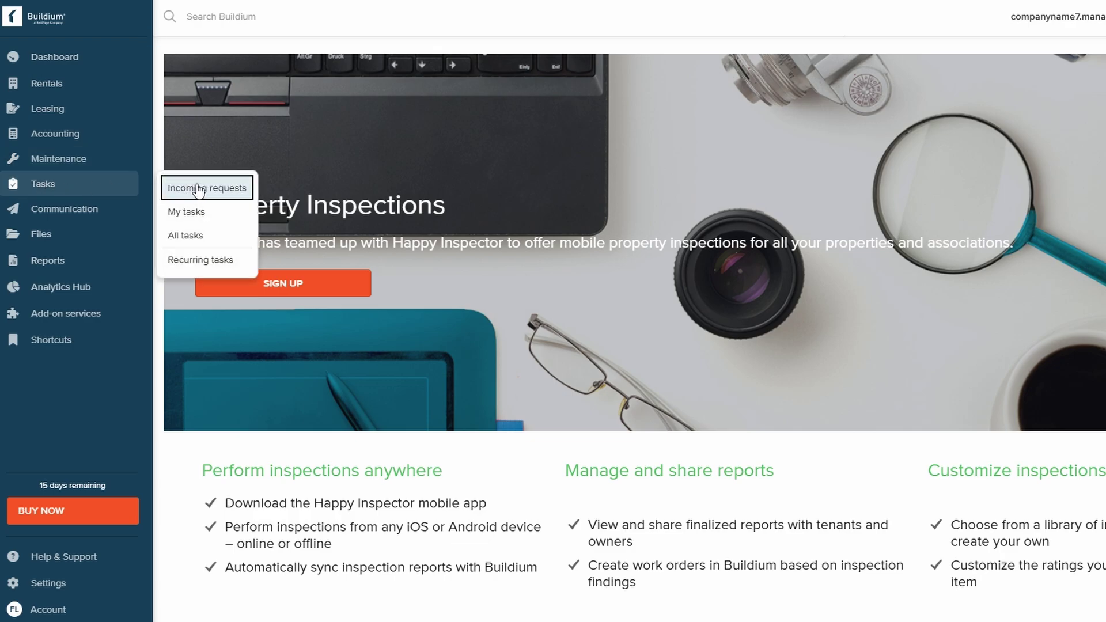
- Filter Tasks to My tasks and open the Add task dropdown of task types
click(189, 226)
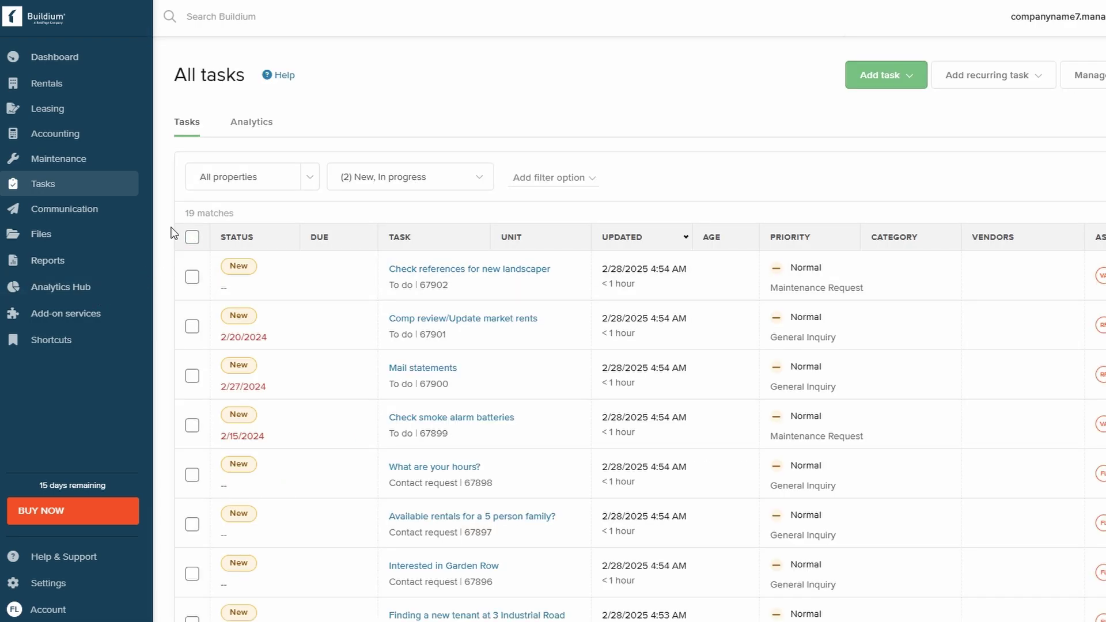
mouse_move(110, 195)
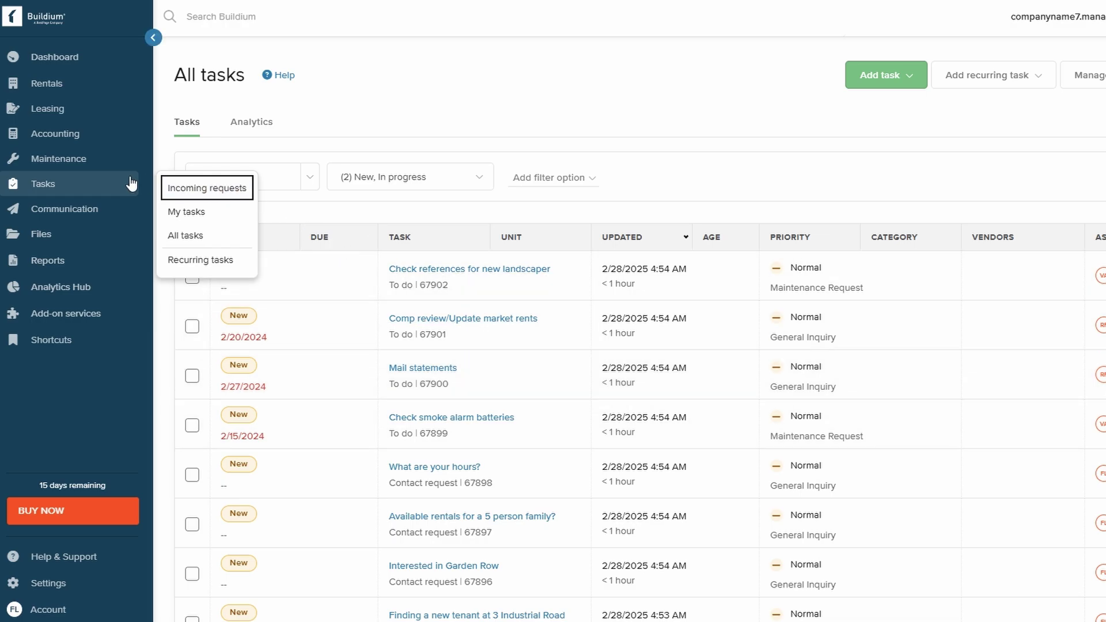
click(180, 212)
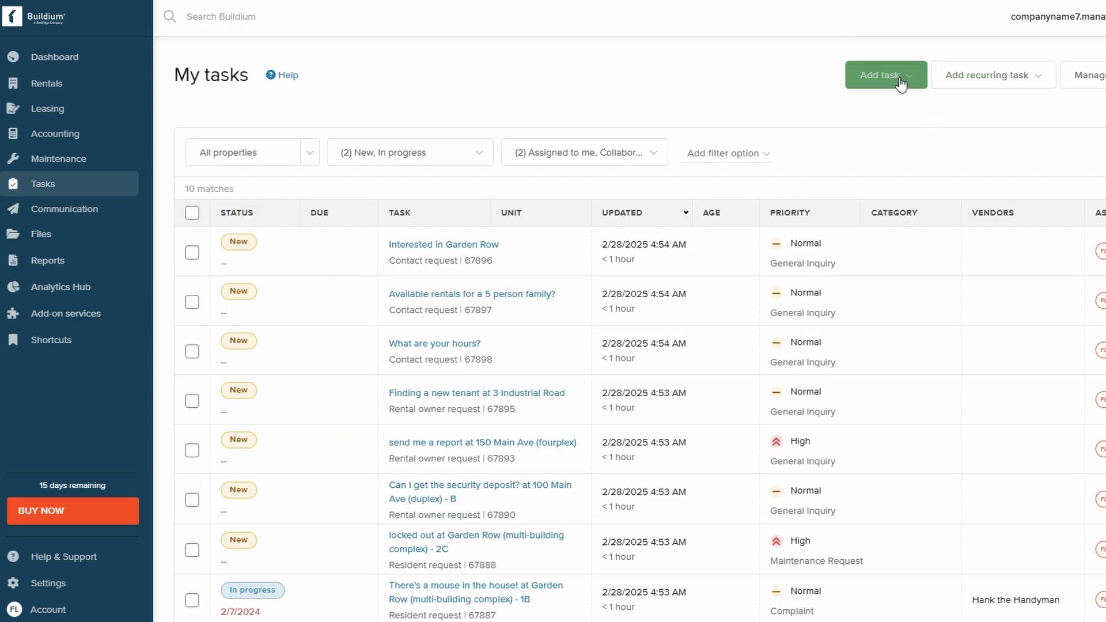
click(864, 75)
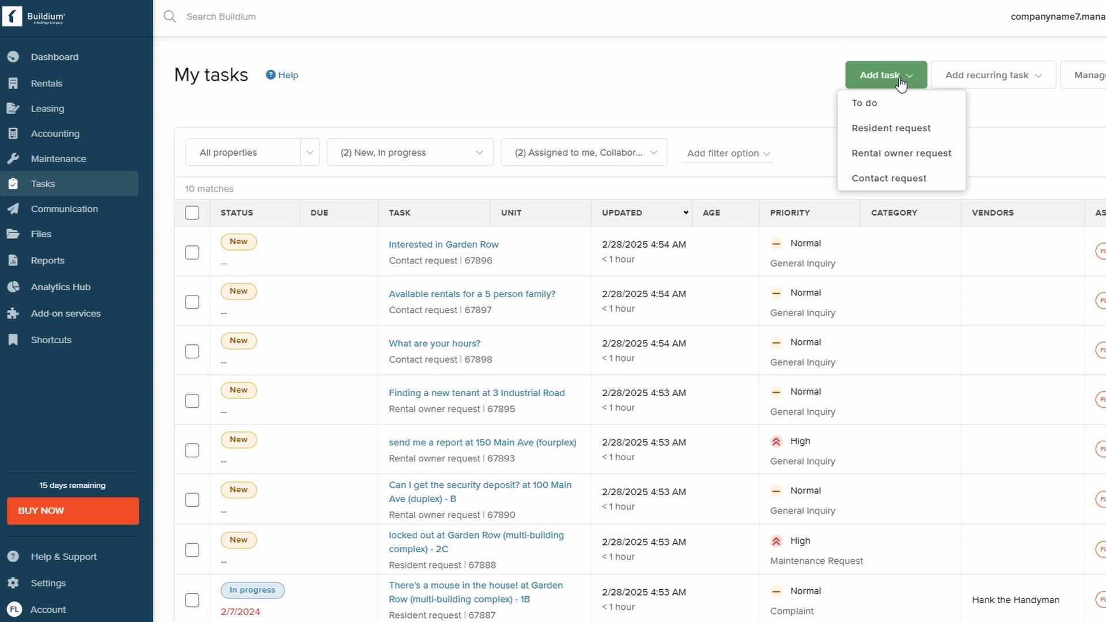
- Start a new To do task, check its Assigned To field, then cancel without saving
click(898, 114)
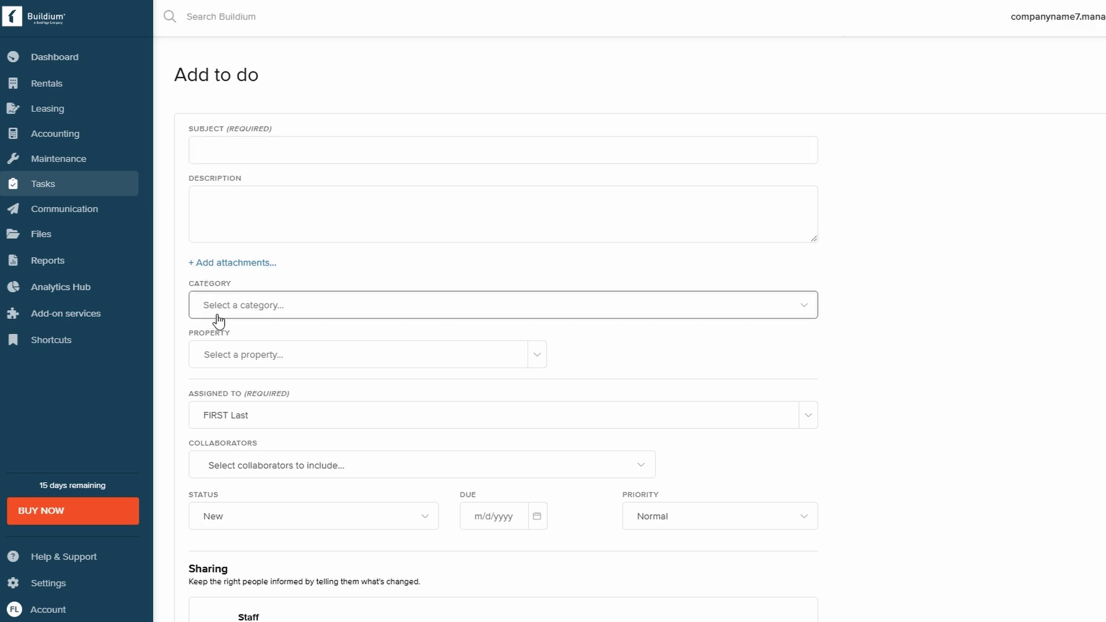
scroll(217, 319, down, 3)
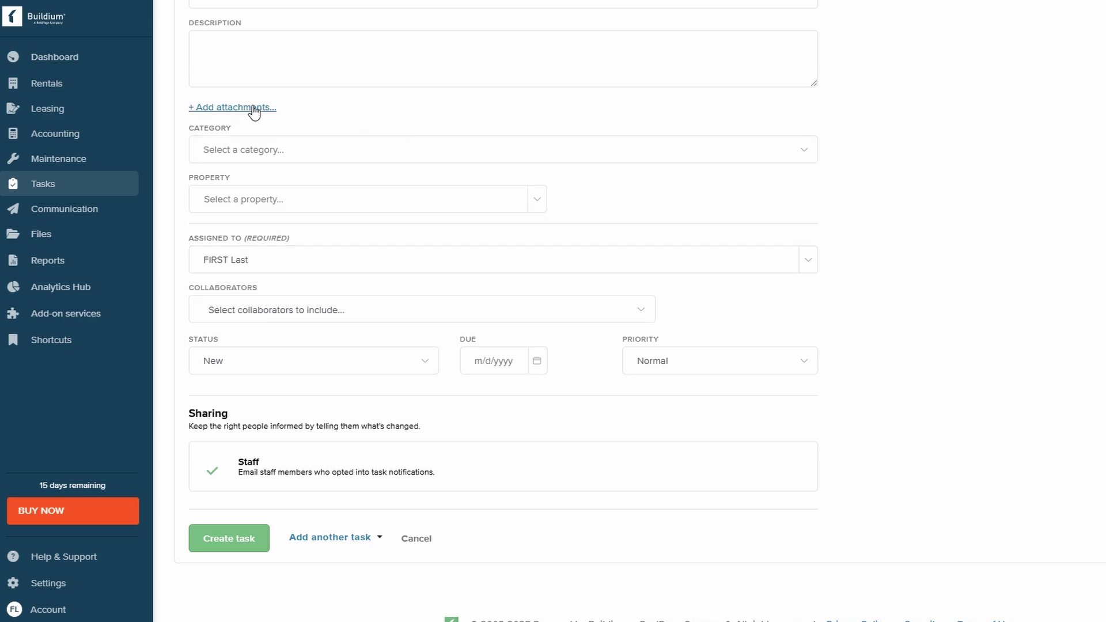
click(327, 260)
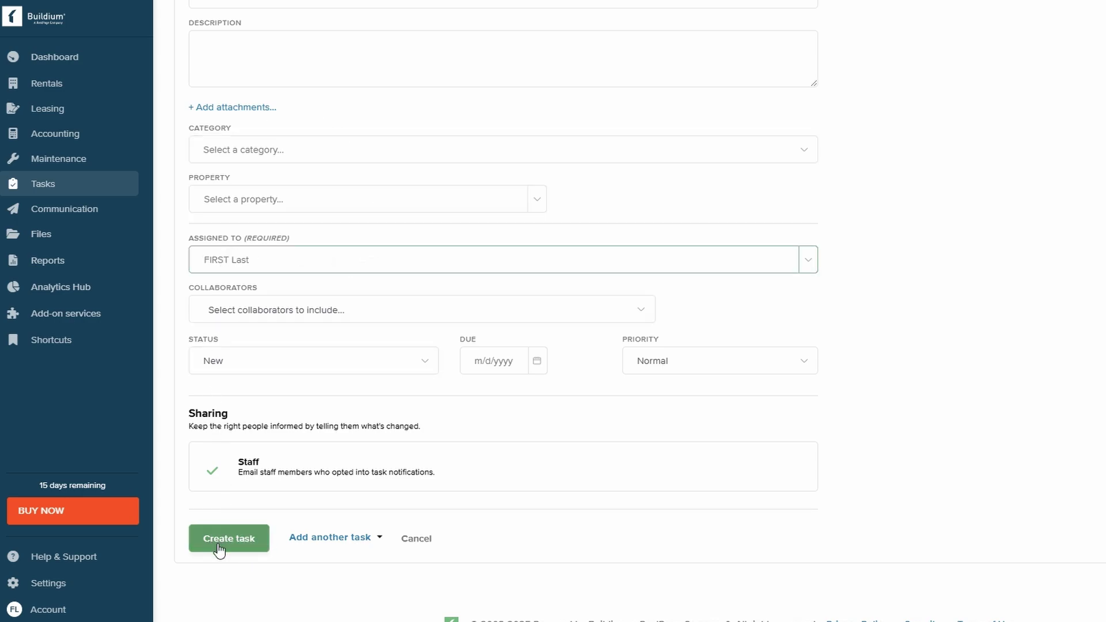
click(419, 538)
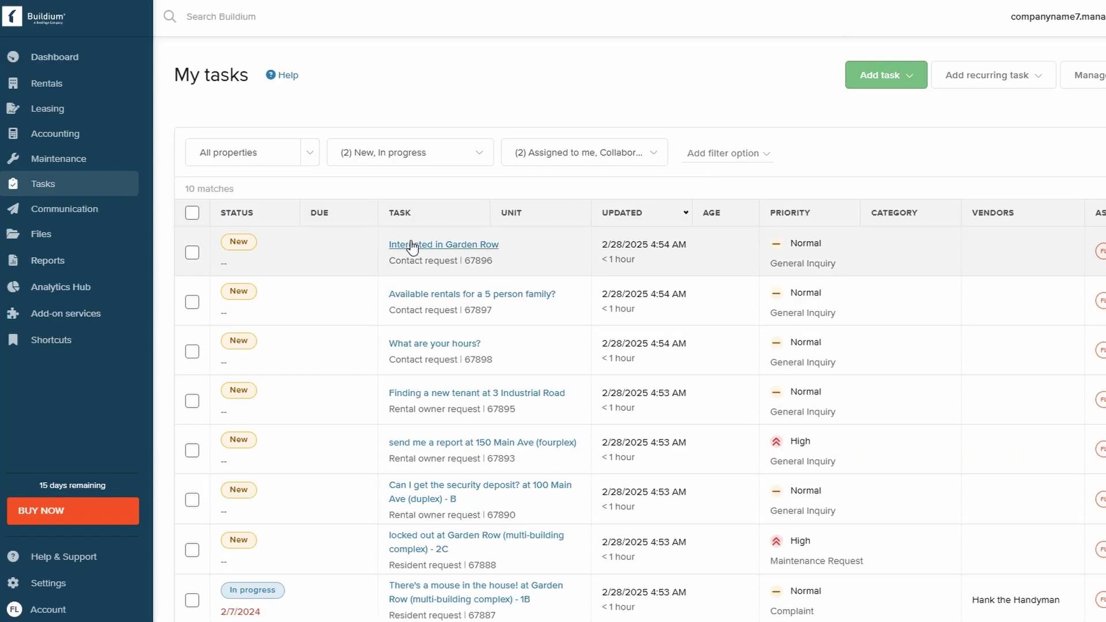
- Open the Interested in Garden Row request, review its message and history, then view Communication
click(410, 240)
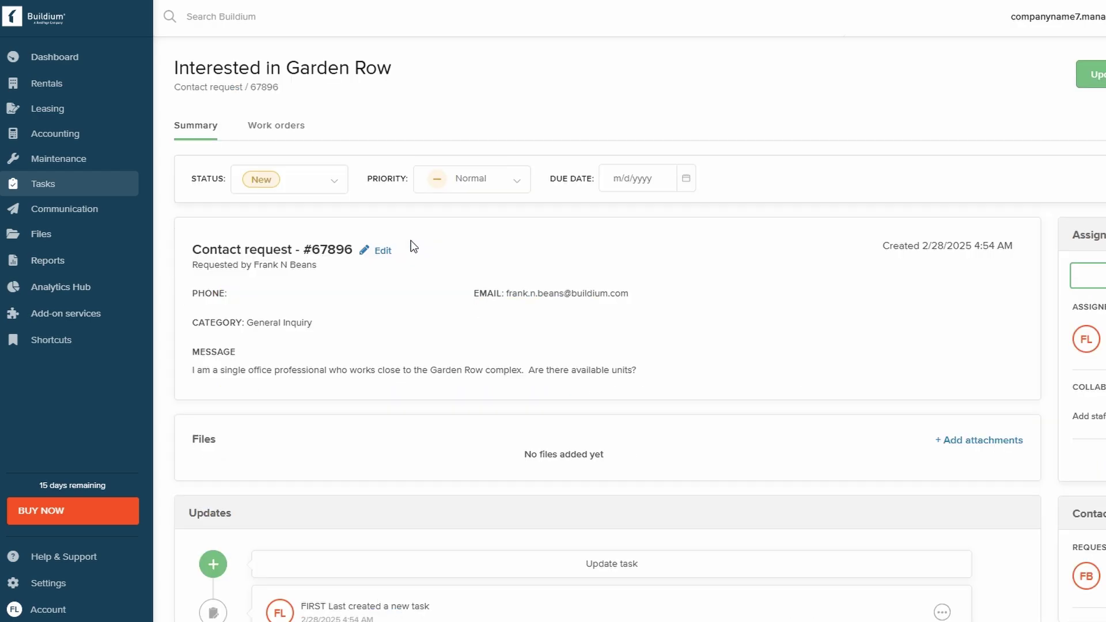
scroll(410, 240, down, 3)
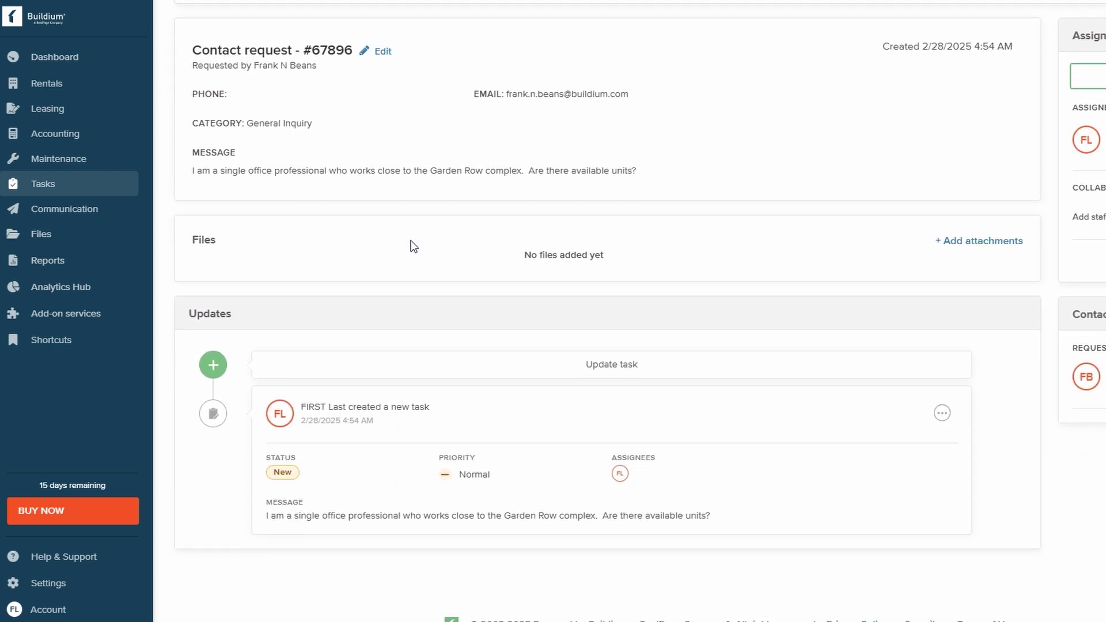
scroll(410, 240, up, 3)
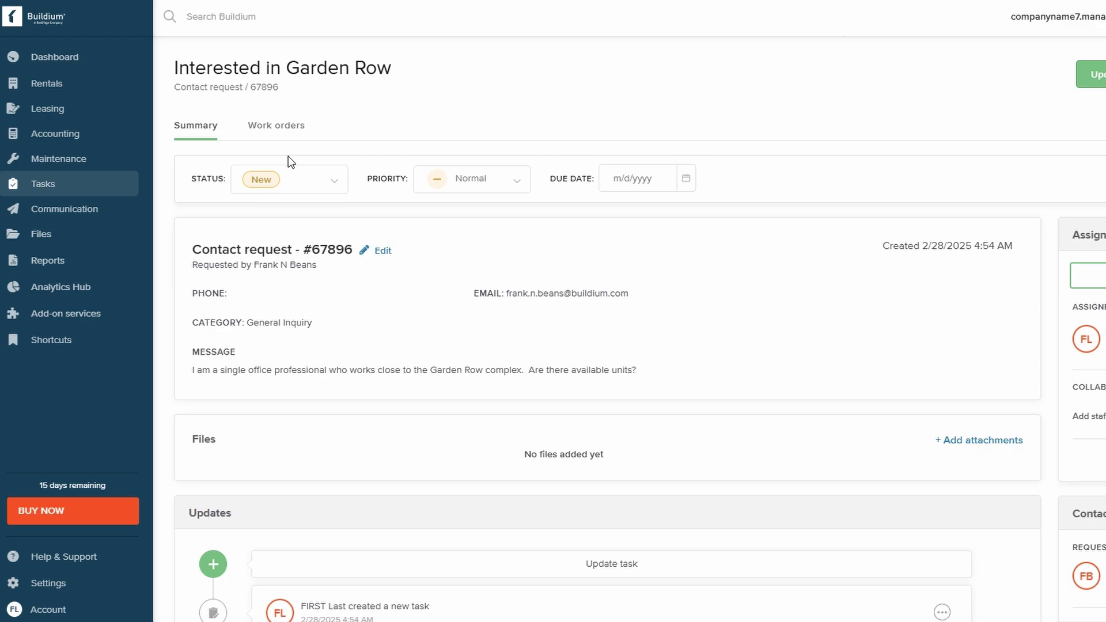
click(80, 214)
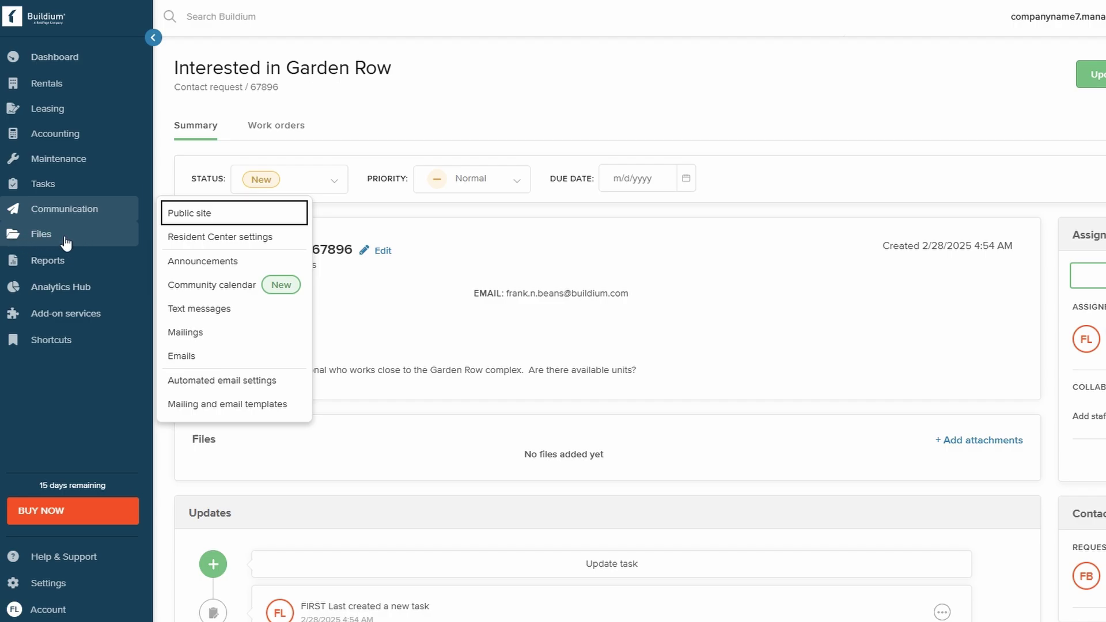
click(75, 240)
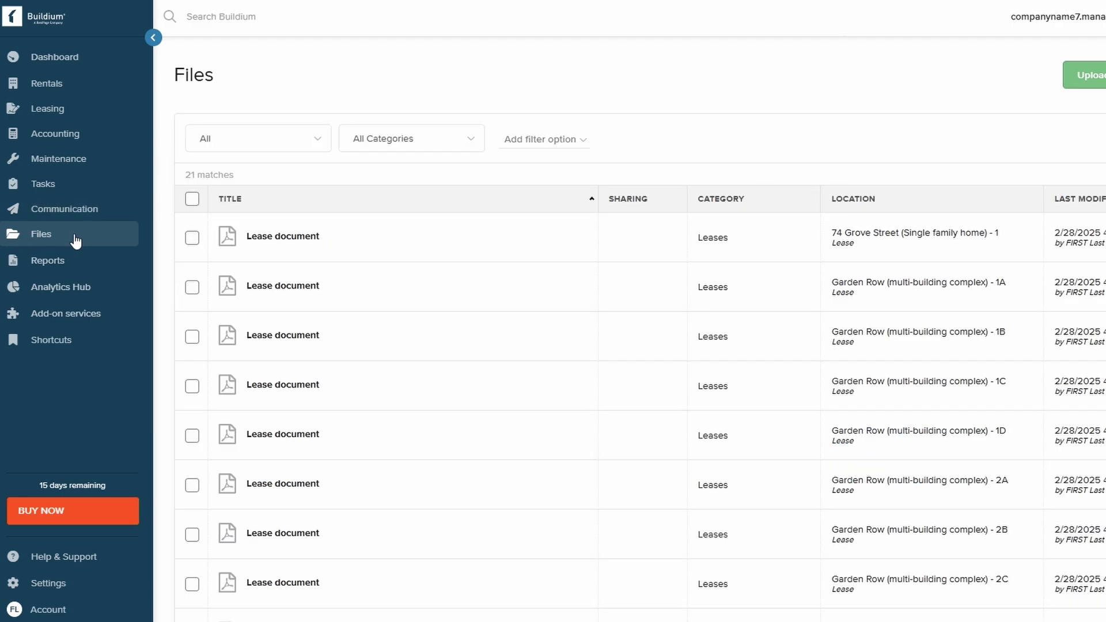
click(403, 137)
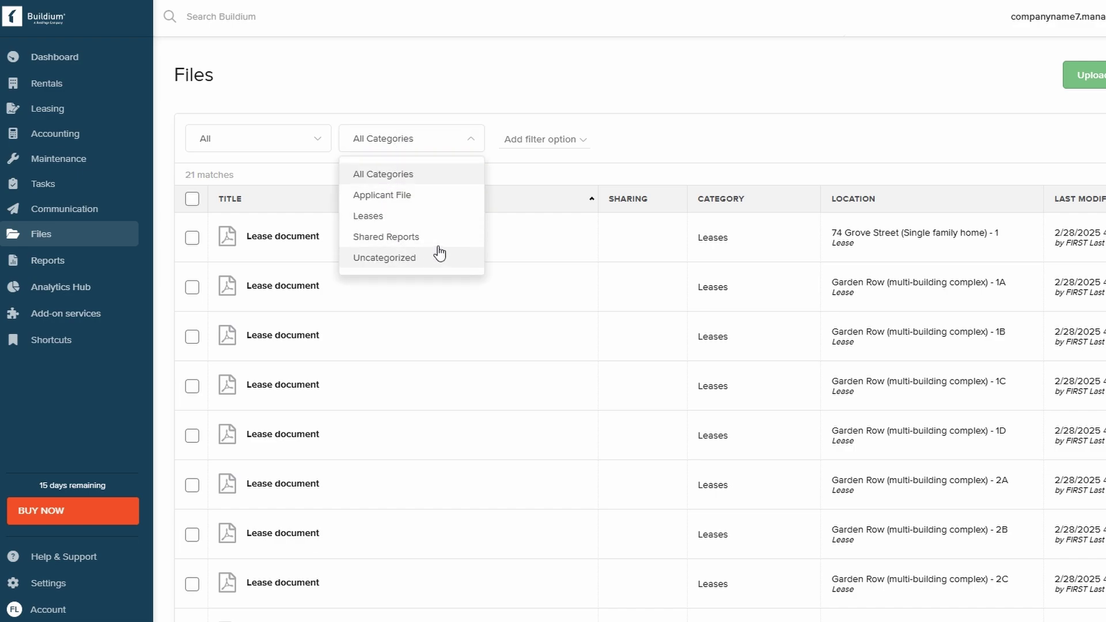
click(557, 140)
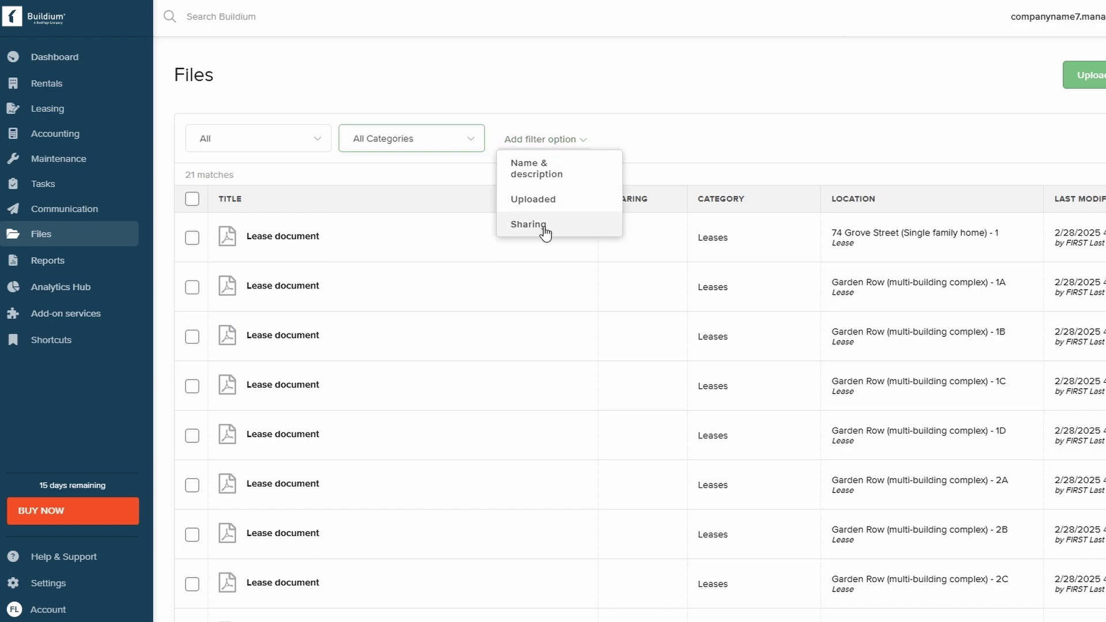
click(415, 183)
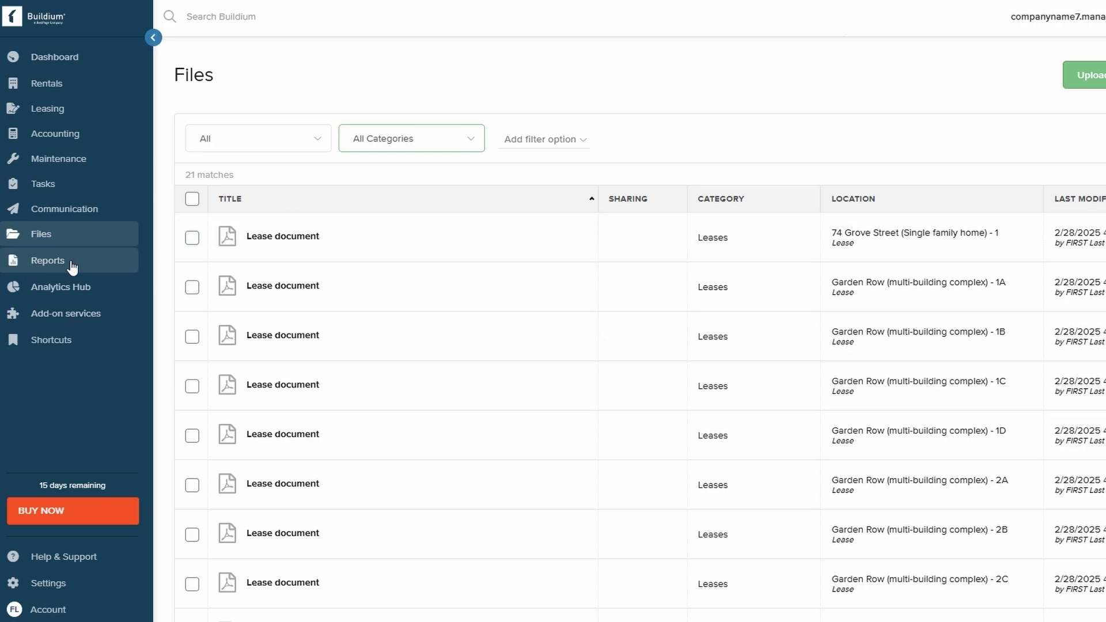
- Open Reports and scroll through the Financial to Administrative report groups and back
click(8, 265)
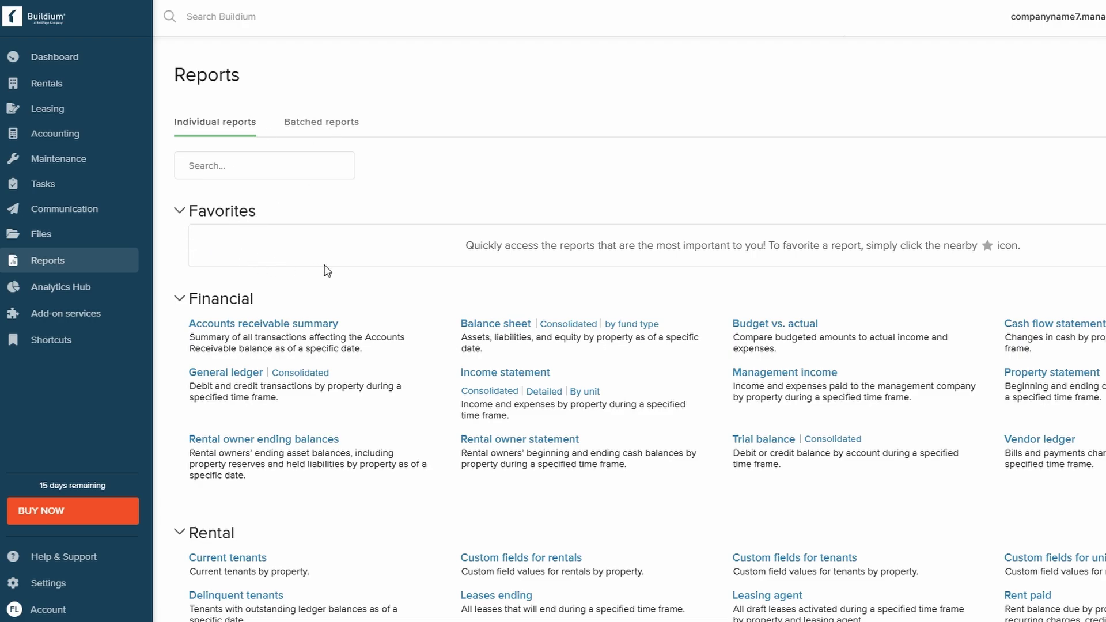
scroll(364, 274, down, 10)
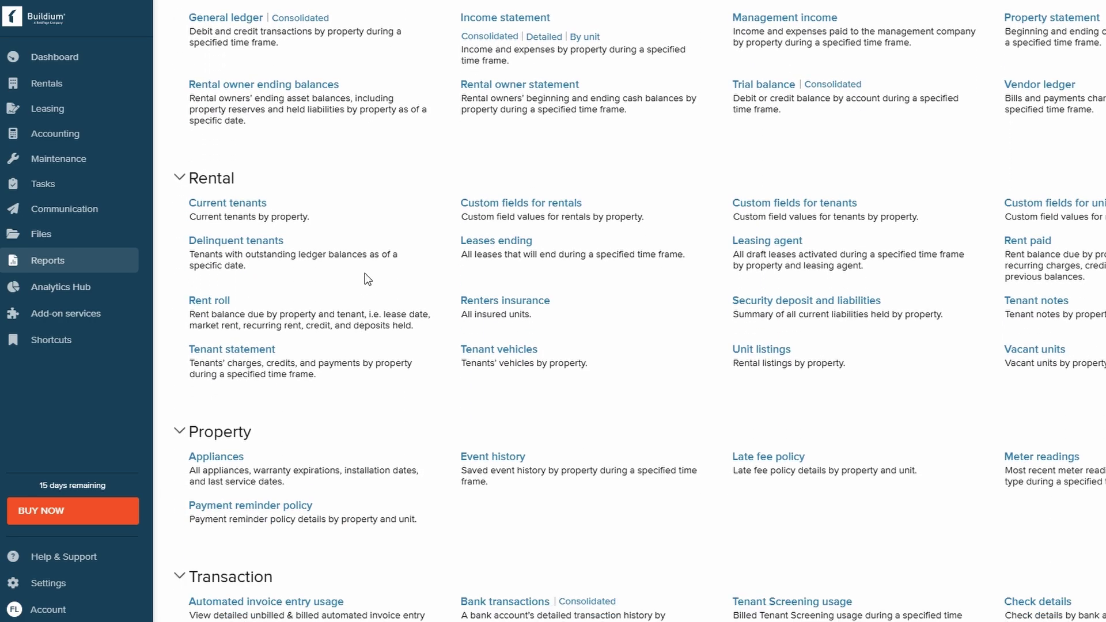
scroll(364, 273, down, 3)
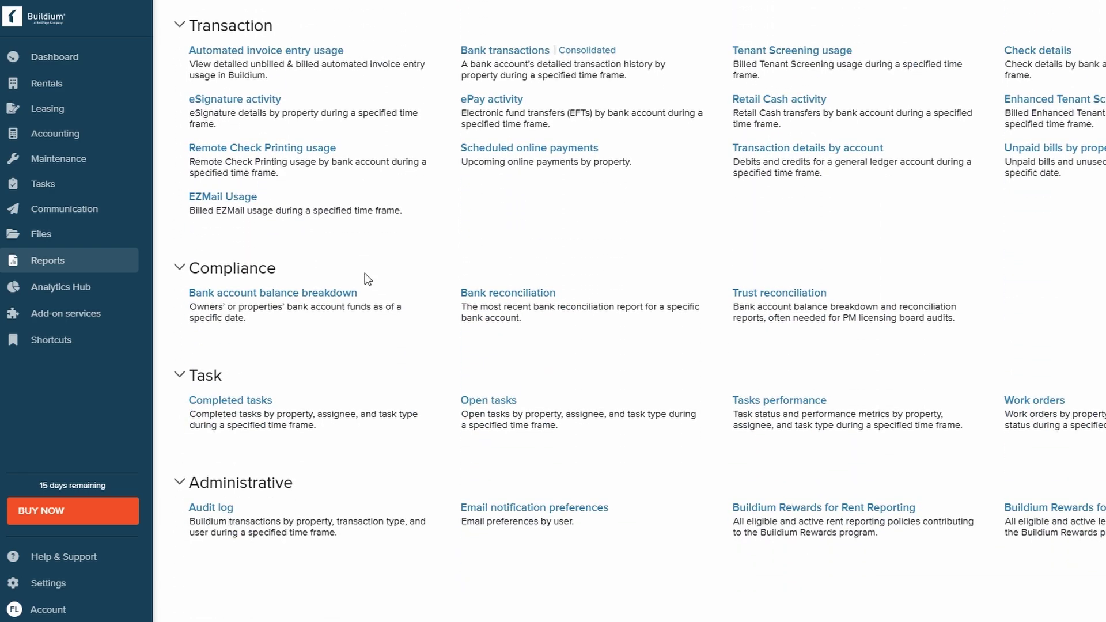
scroll(365, 273, up, 5)
scroll(365, 274, up, 7)
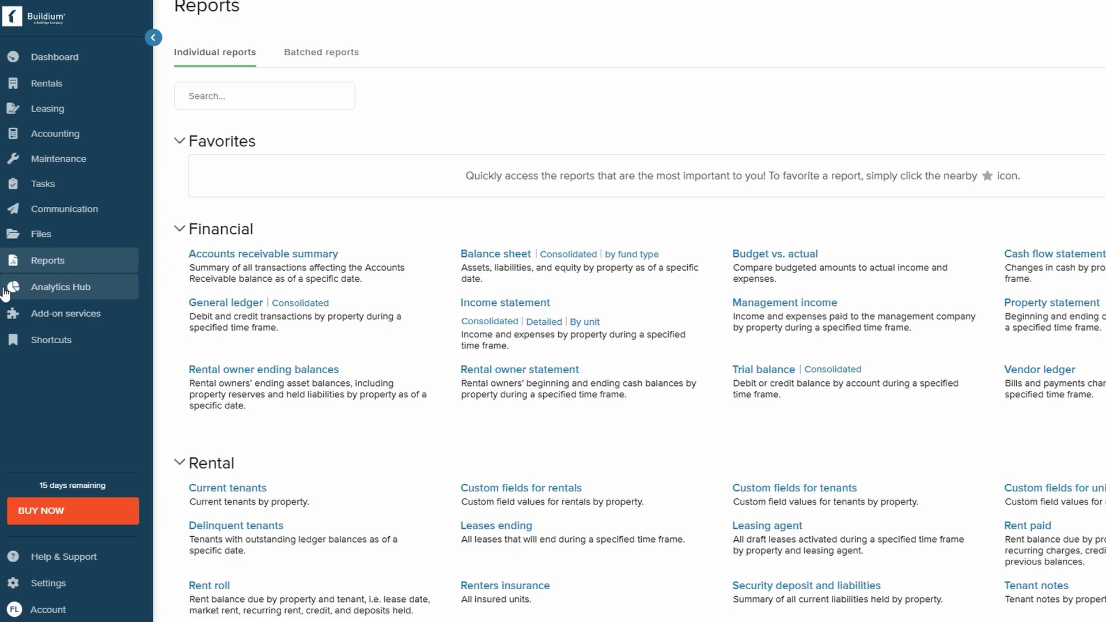
- Open the Analytics Hub and select its 'Upgrade to unlock data and insights!' heading
click(4, 293)
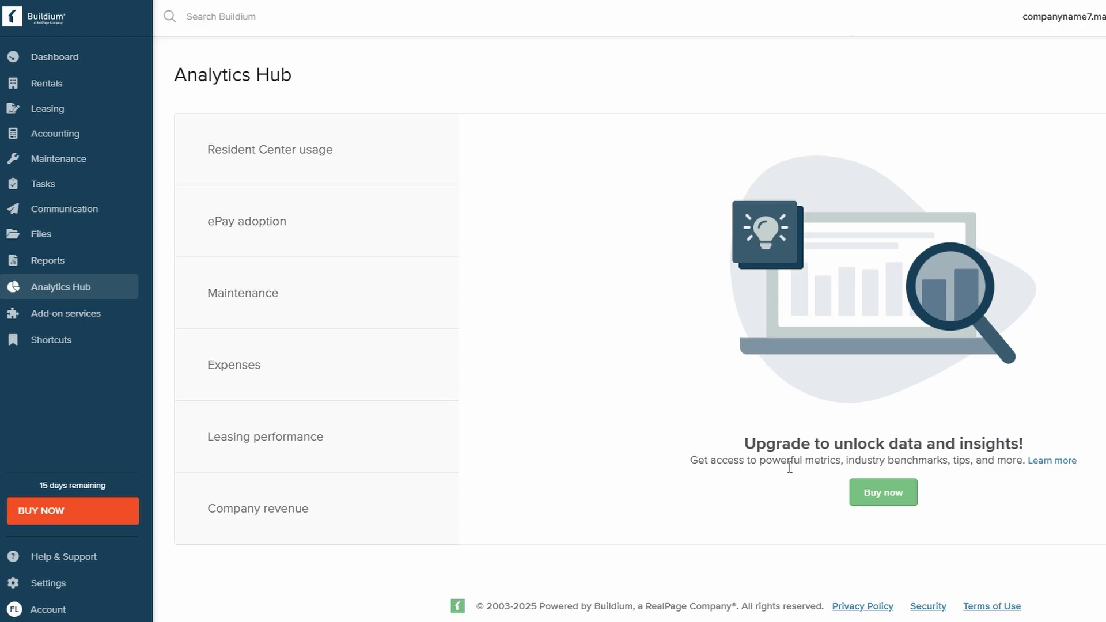
drag(742, 444, 1040, 439)
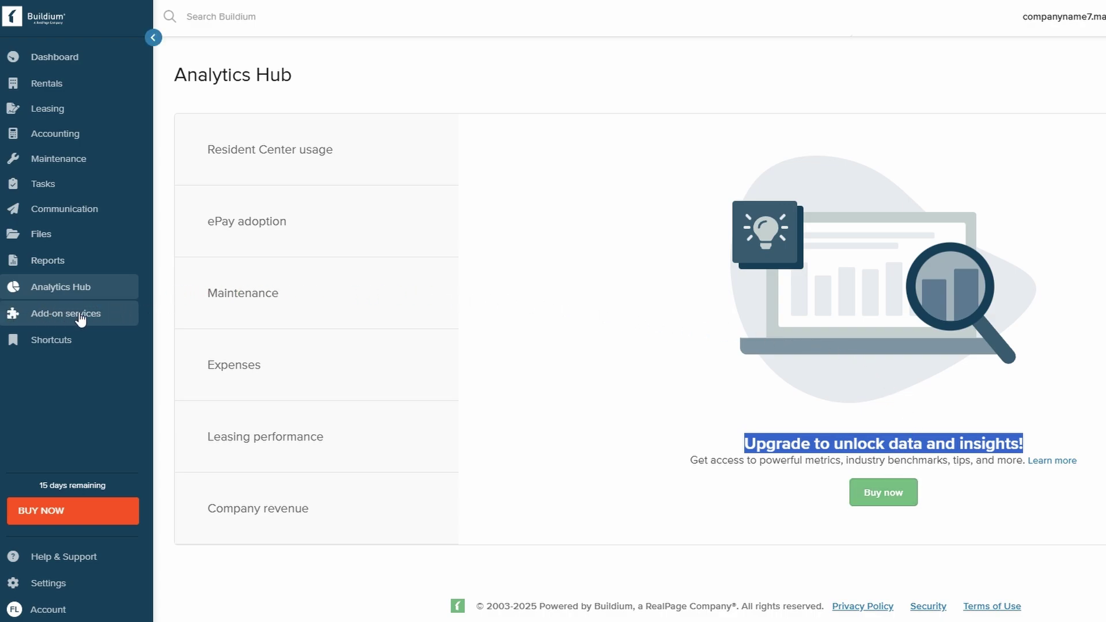
- Browse the ePay, tenant screening and insurance add-on services, then show the Shortcuts list
click(99, 317)
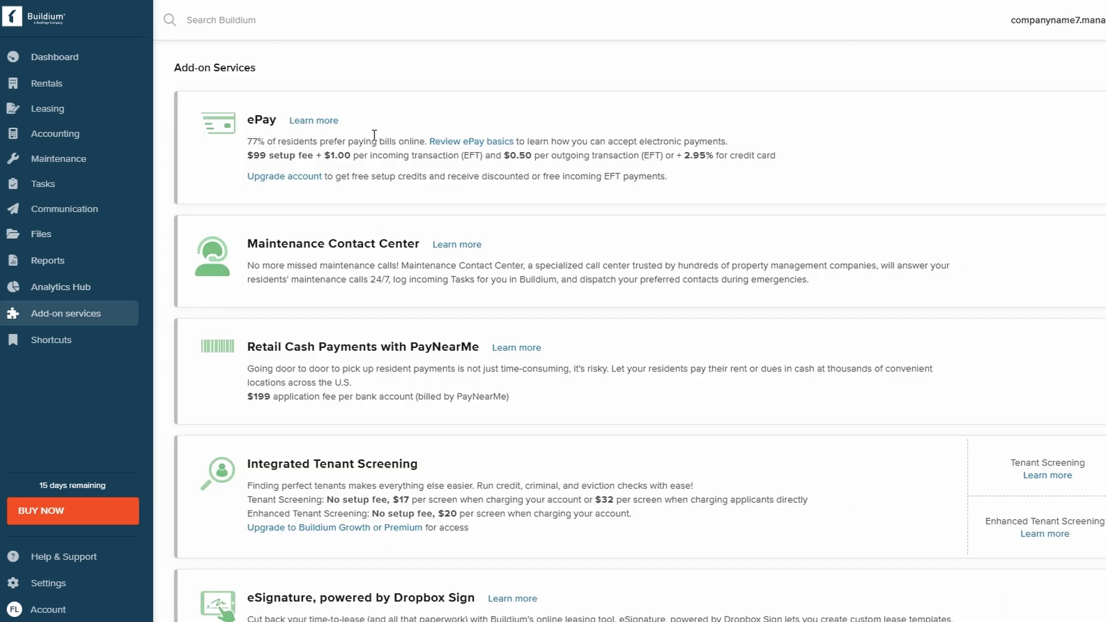
drag(278, 119, 245, 122)
scroll(326, 230, down, 5)
scroll(328, 229, down, 4)
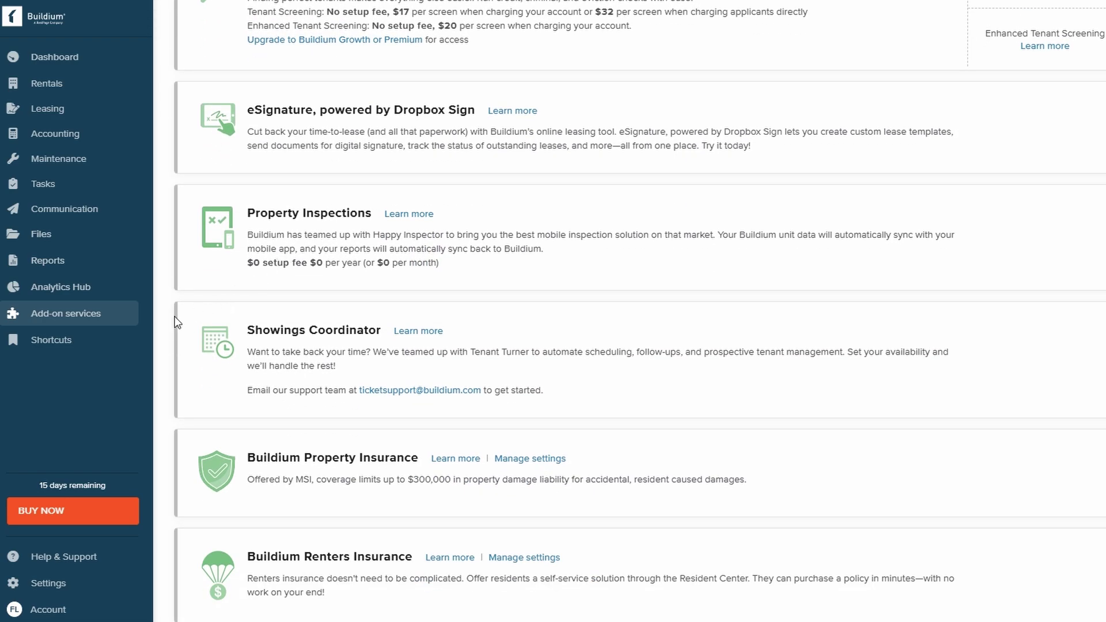
click(48, 341)
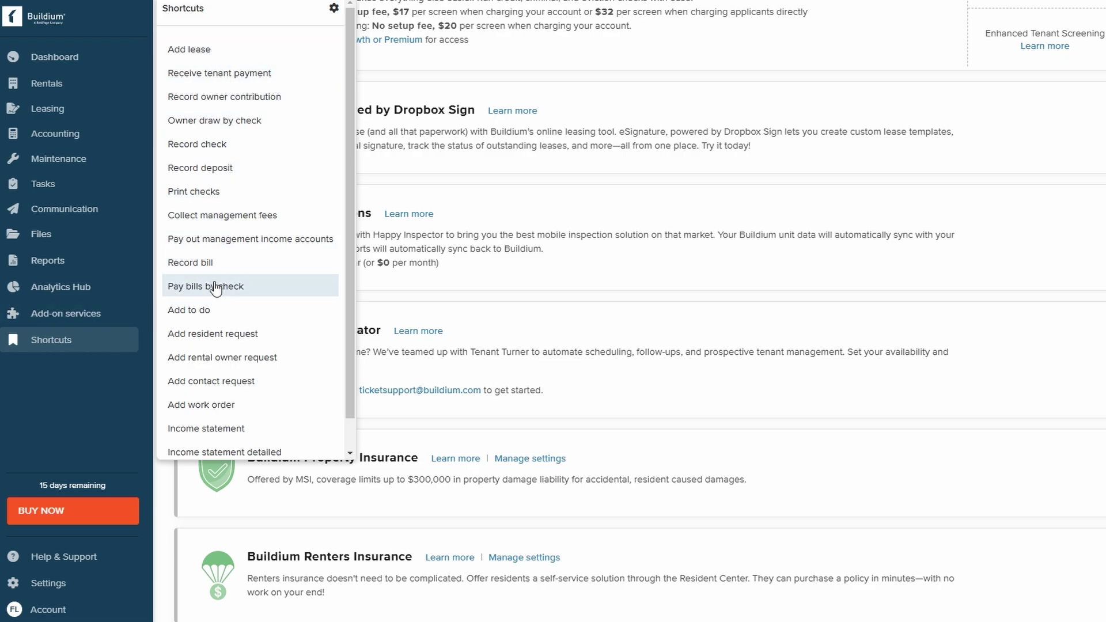
- Leave the to-do form and open Rentals > Properties to list the 6 properties
click(196, 310)
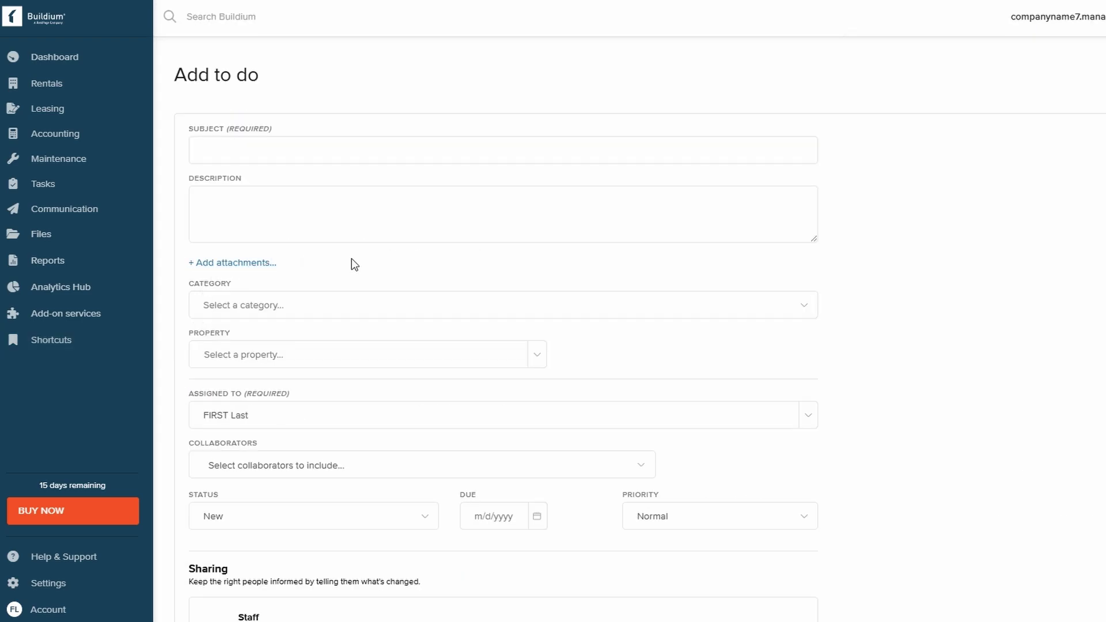
click(74, 85)
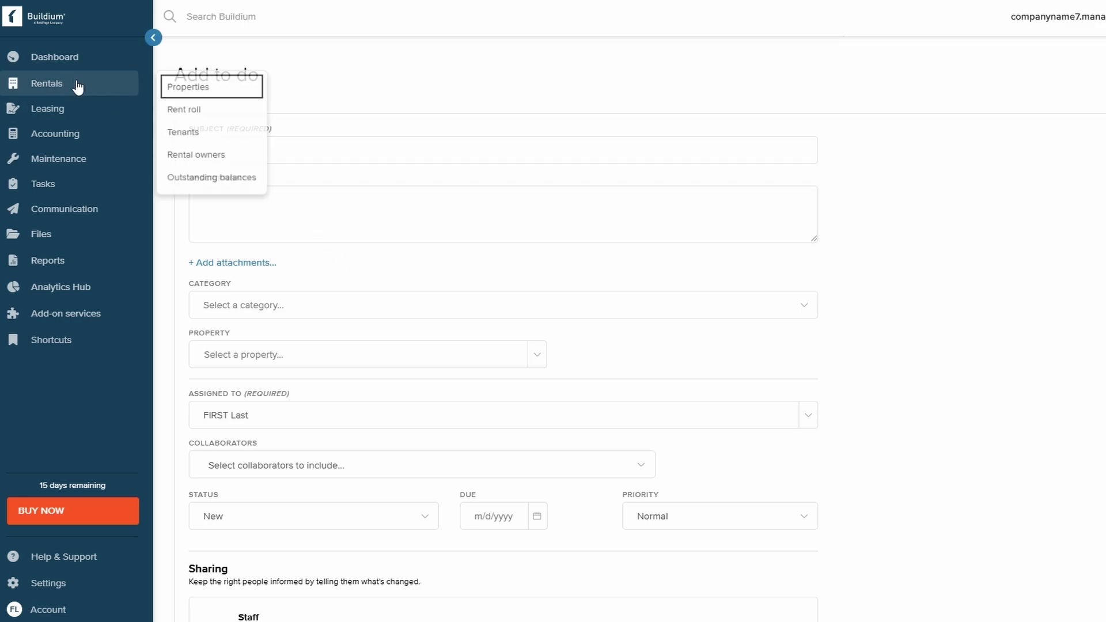
click(222, 91)
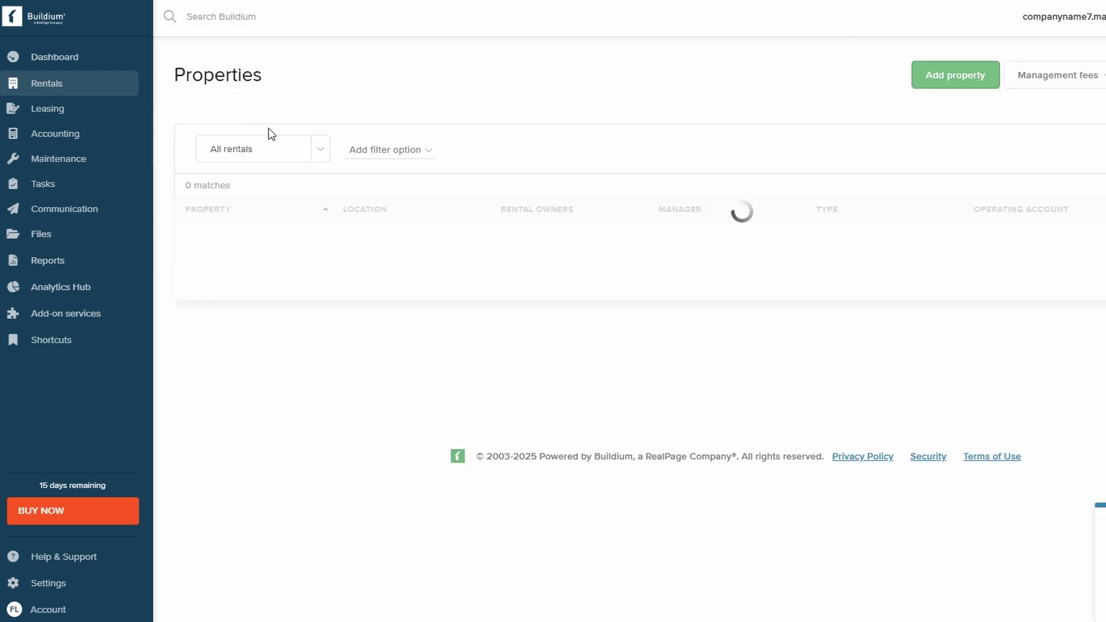
click(945, 75)
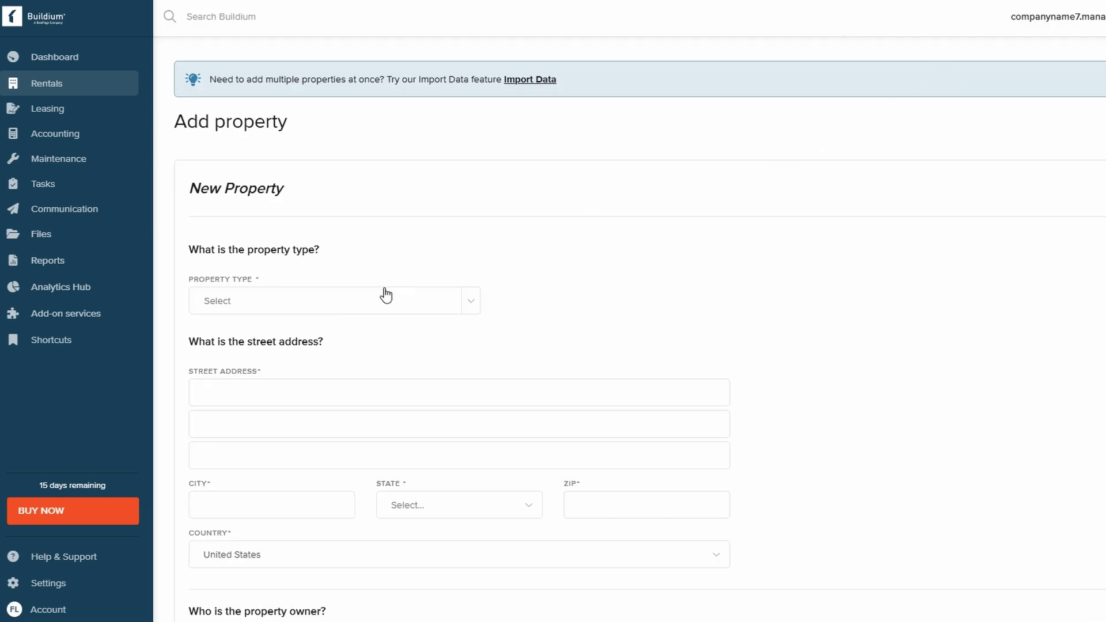
click(332, 304)
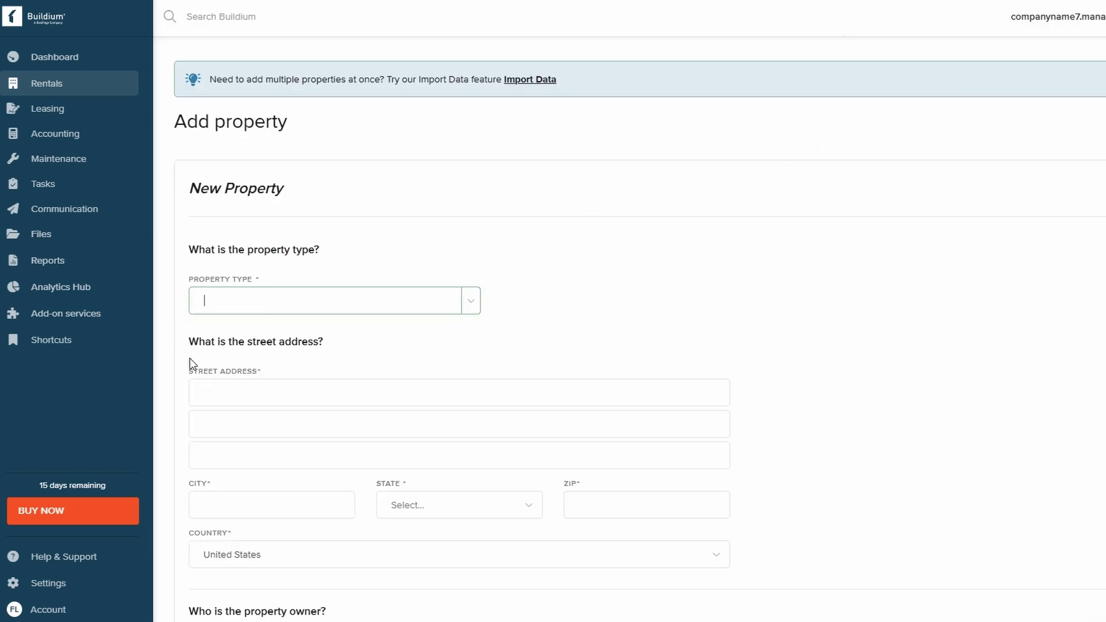
drag(193, 364, 271, 368)
scroll(274, 363, down, 4)
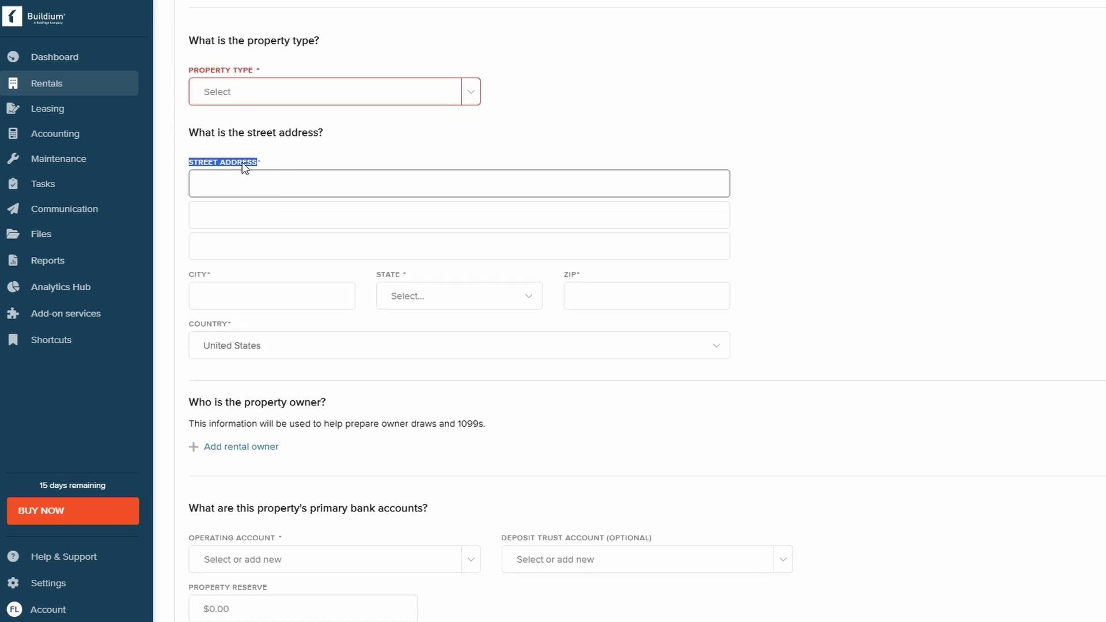
scroll(207, 334, down, 3)
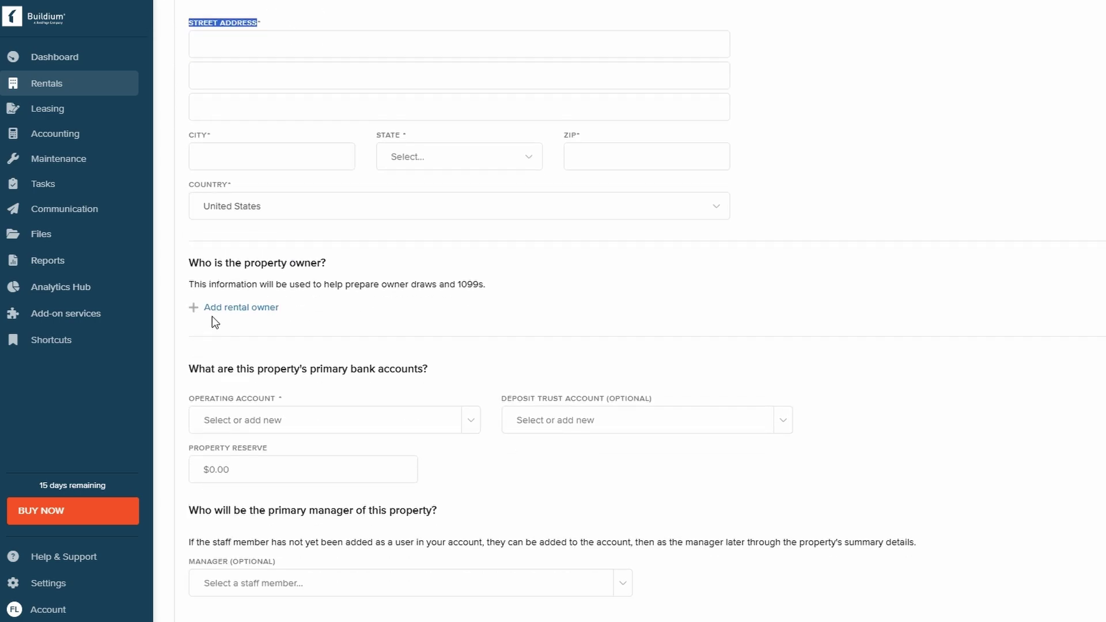
click(268, 420)
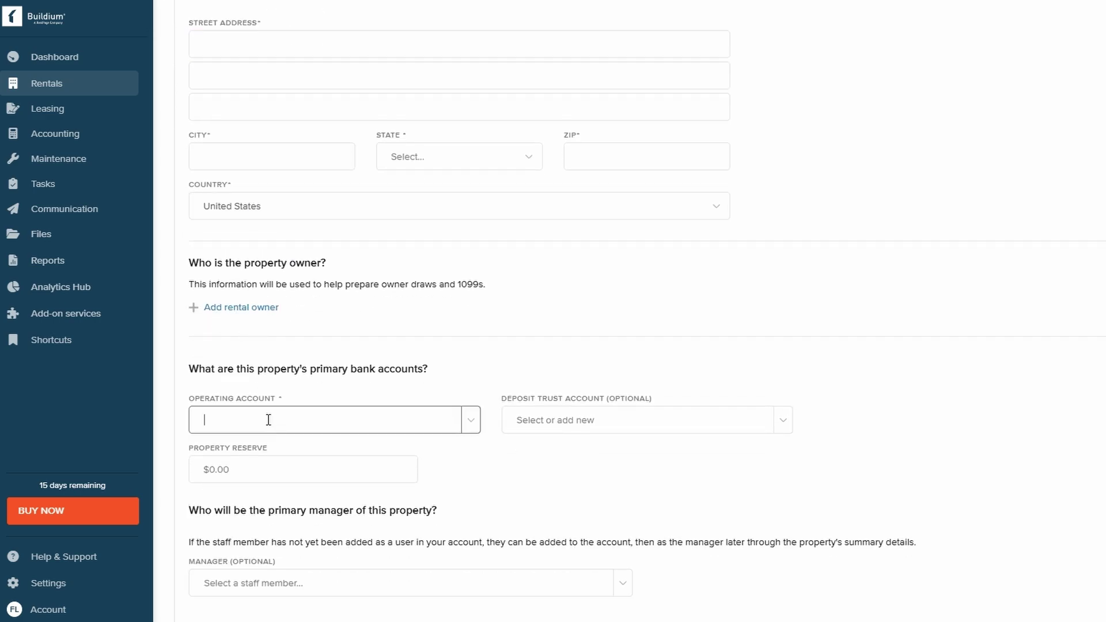
click(238, 456)
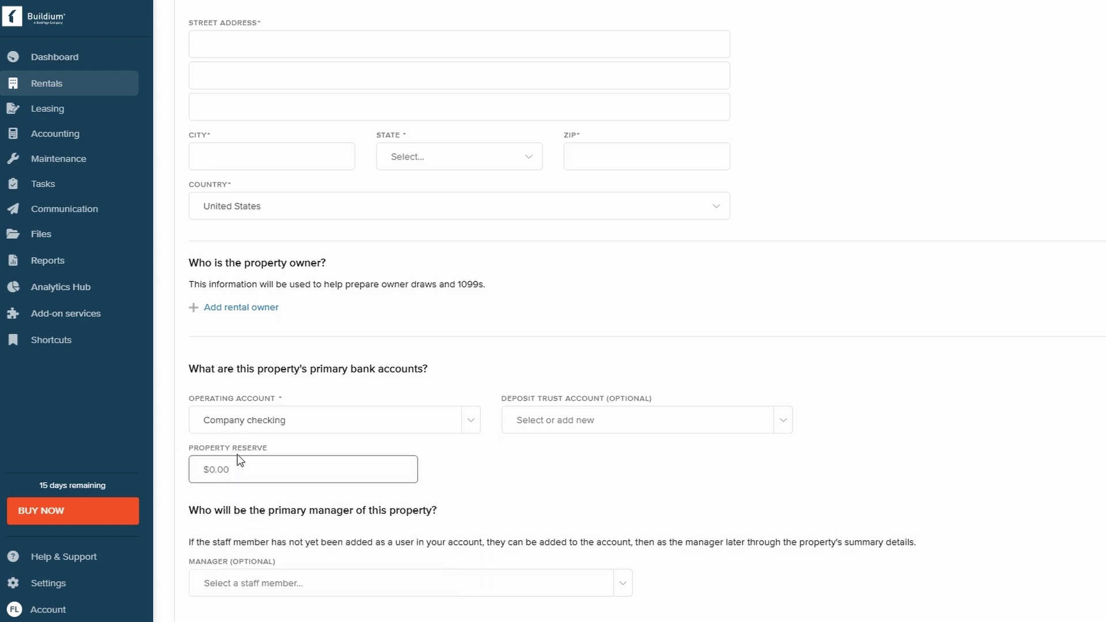
click(784, 429)
click(641, 481)
click(291, 461)
scroll(293, 459, down, 2)
scroll(293, 459, down, 2)
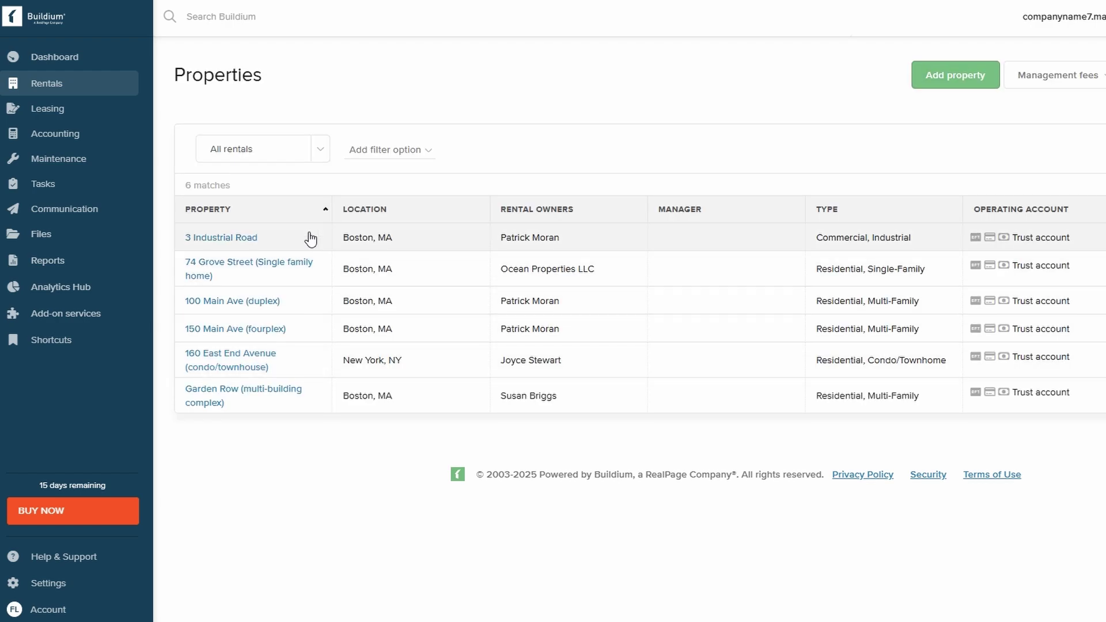
- Start a lease from Rent roll for 100 Main Ave (duplex) with Fixed lease type, reviewing the form
click(85, 86)
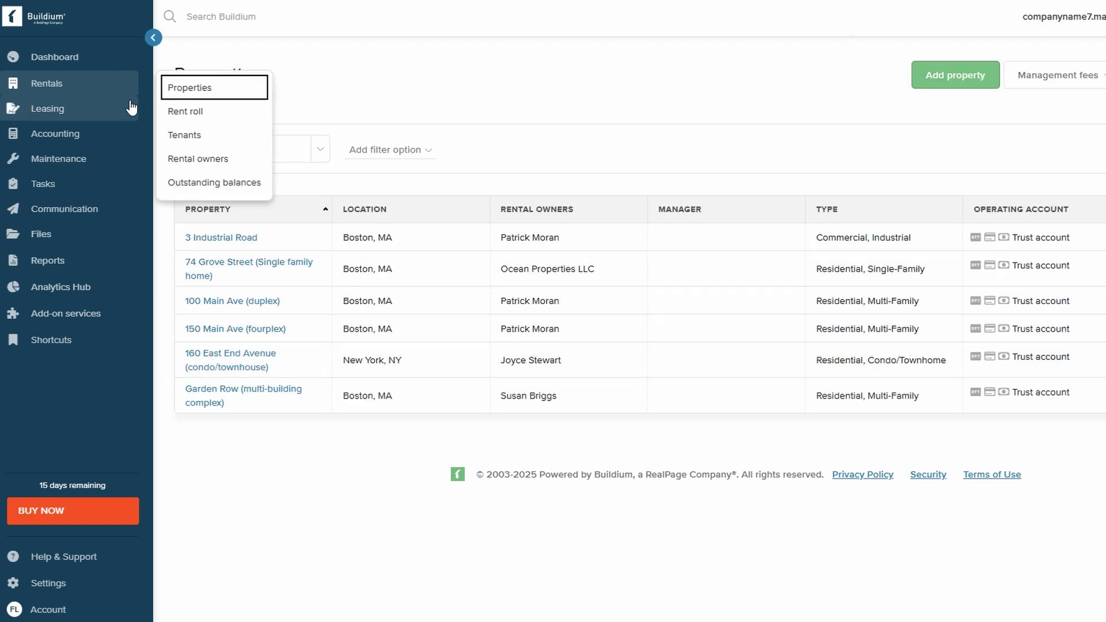
click(178, 113)
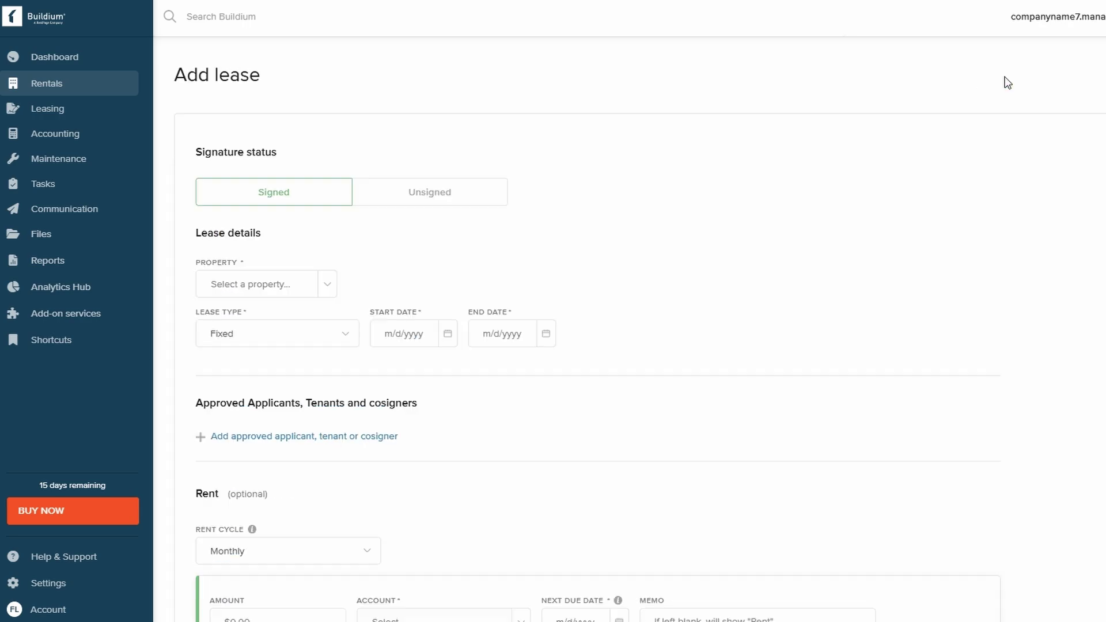
click(321, 282)
click(305, 324)
click(290, 342)
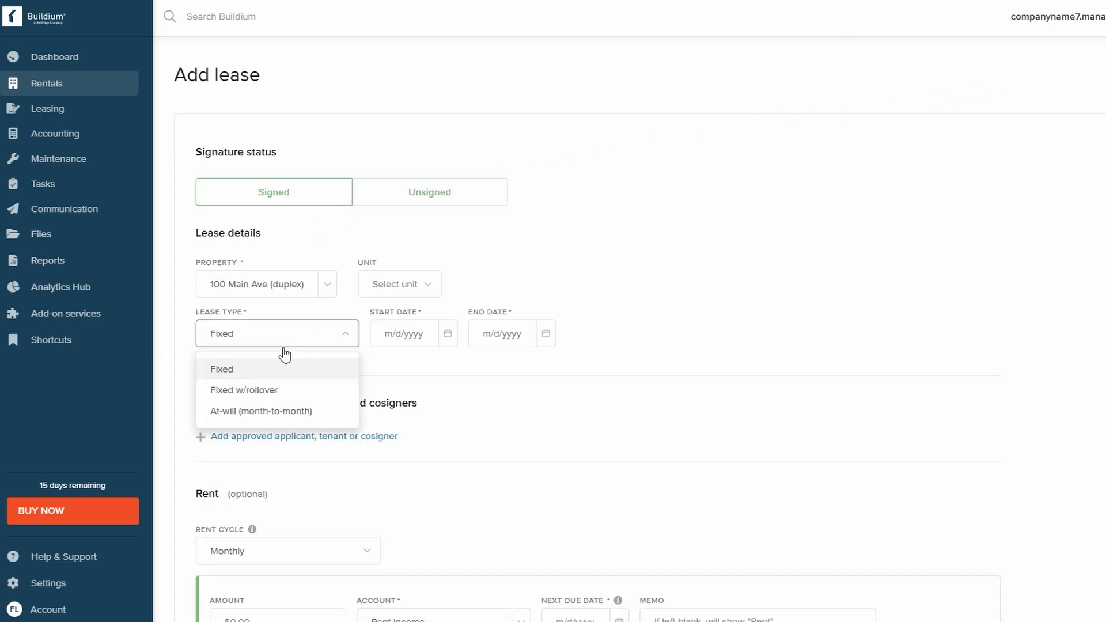
click(263, 373)
scroll(341, 401, down, 4)
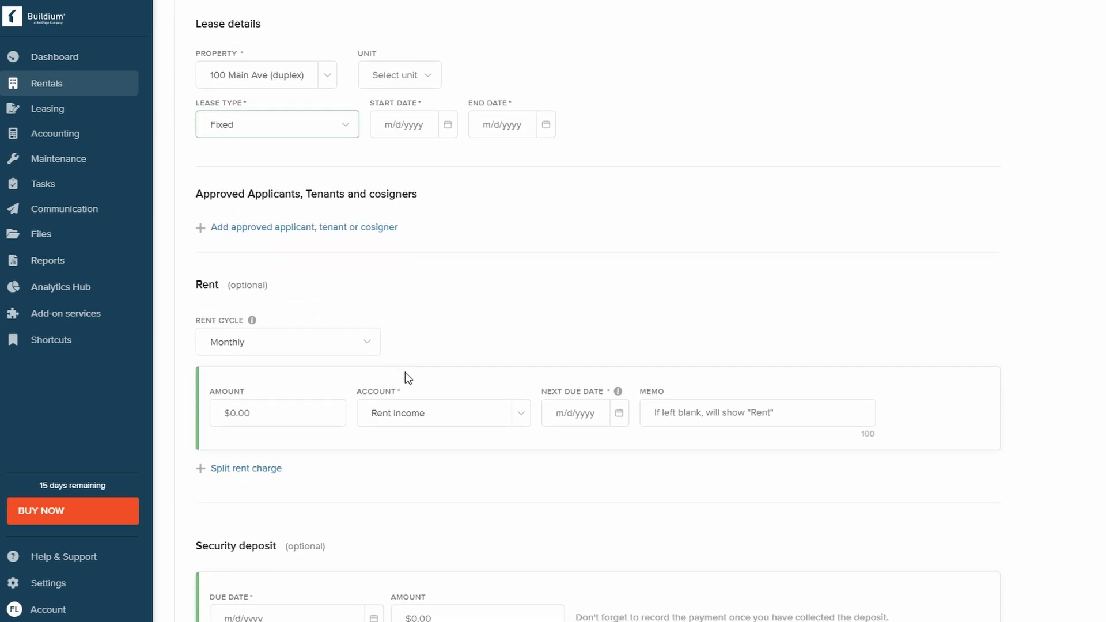
scroll(449, 277, down, 6)
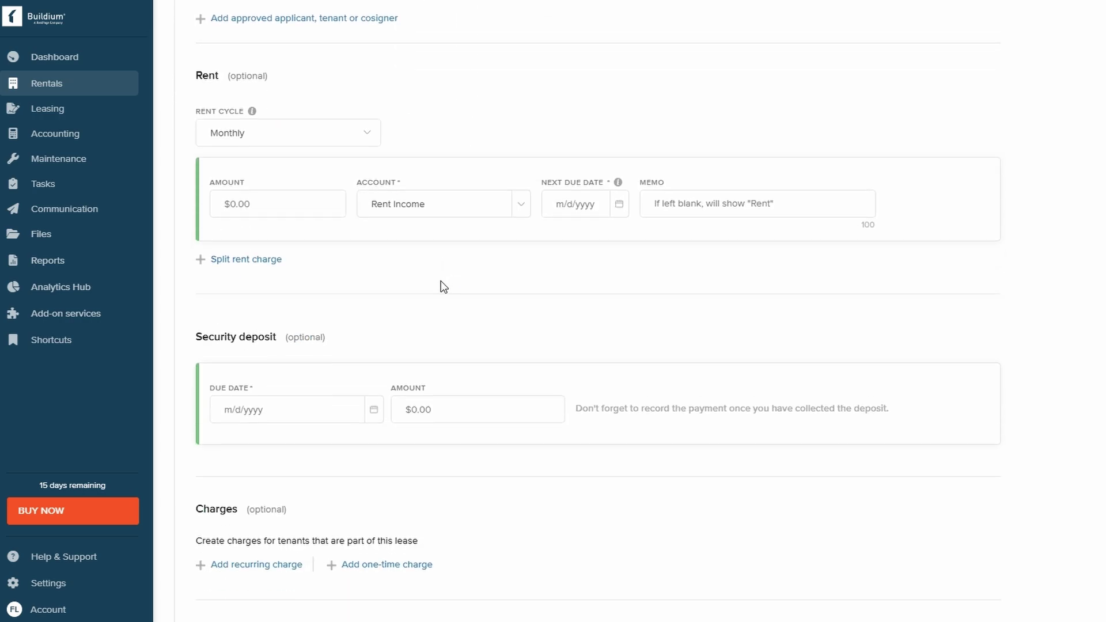
scroll(339, 310, down, 5)
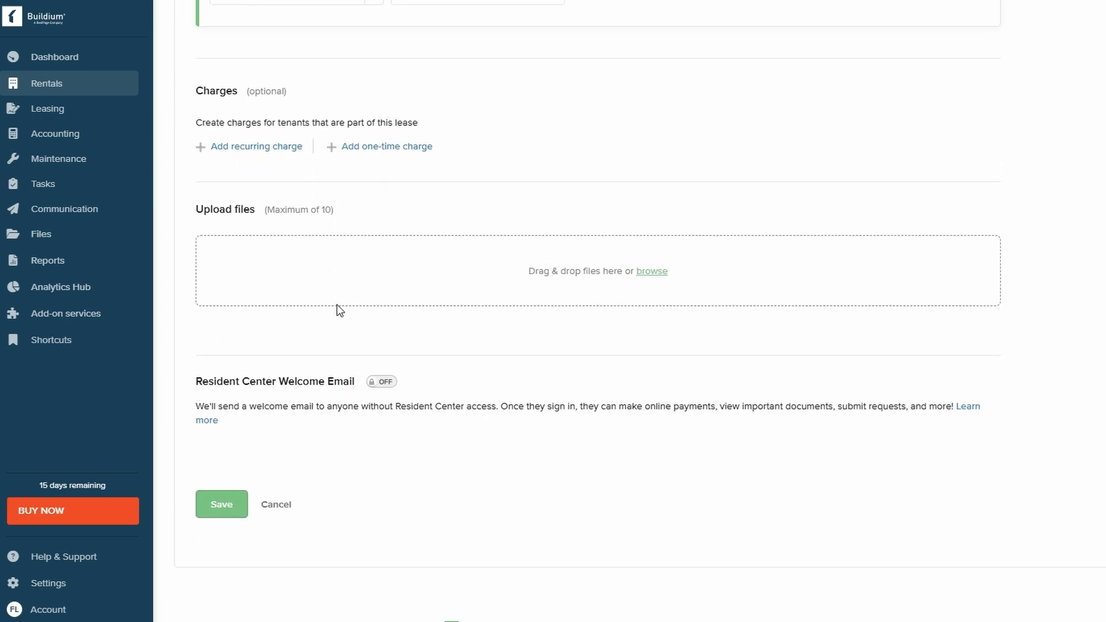
scroll(340, 310, up, 5)
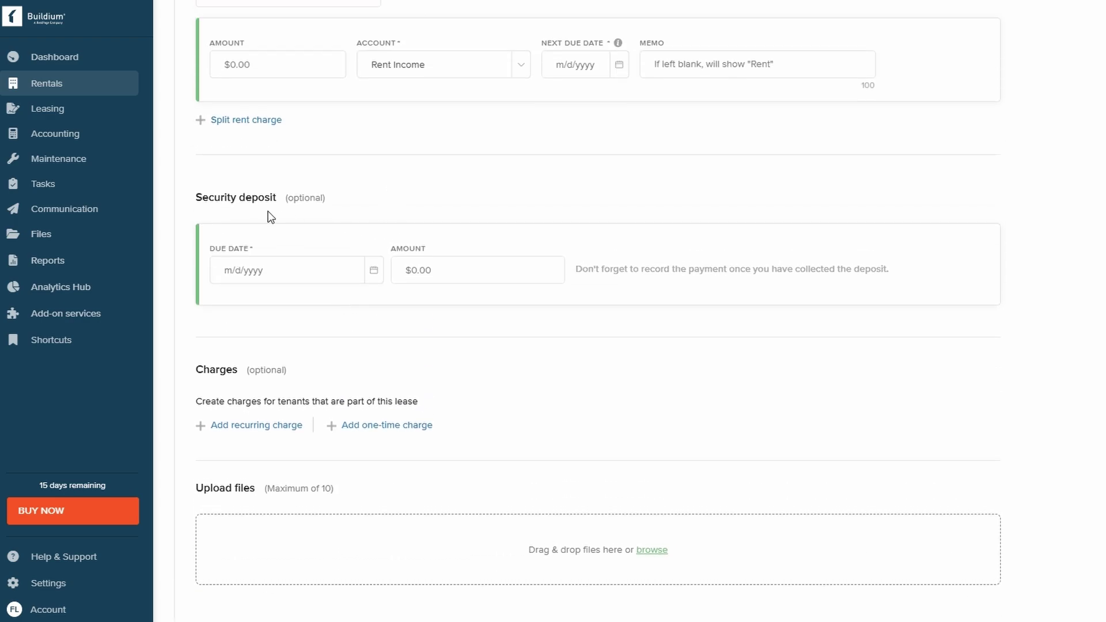
scroll(305, 260, down, 5)
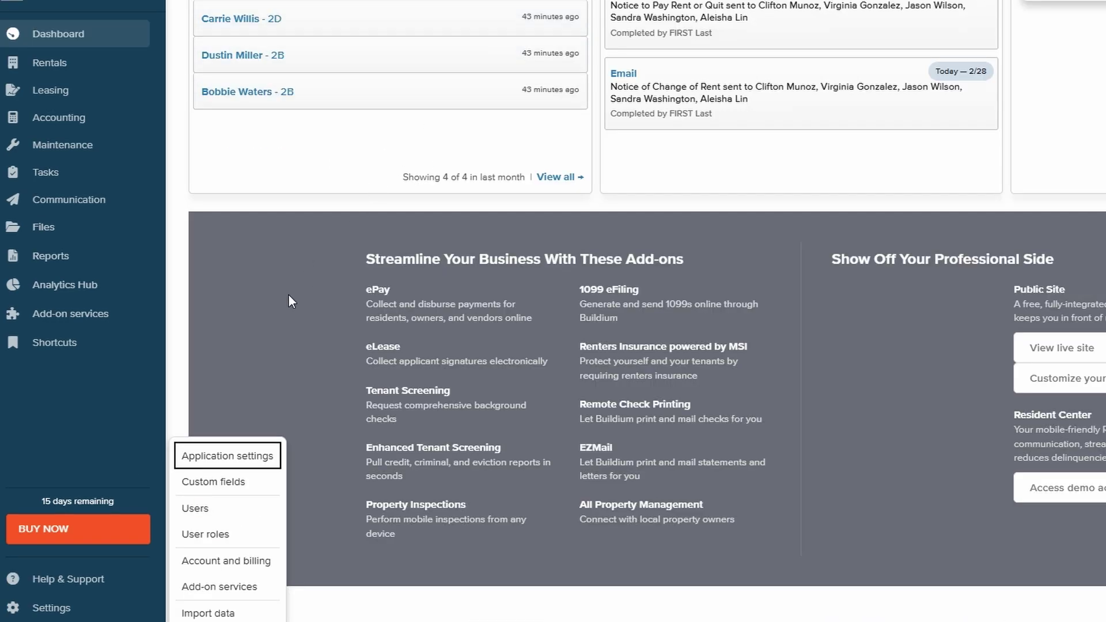
- Open Help center from Help & Support and scroll through the Help Topics
click(73, 579)
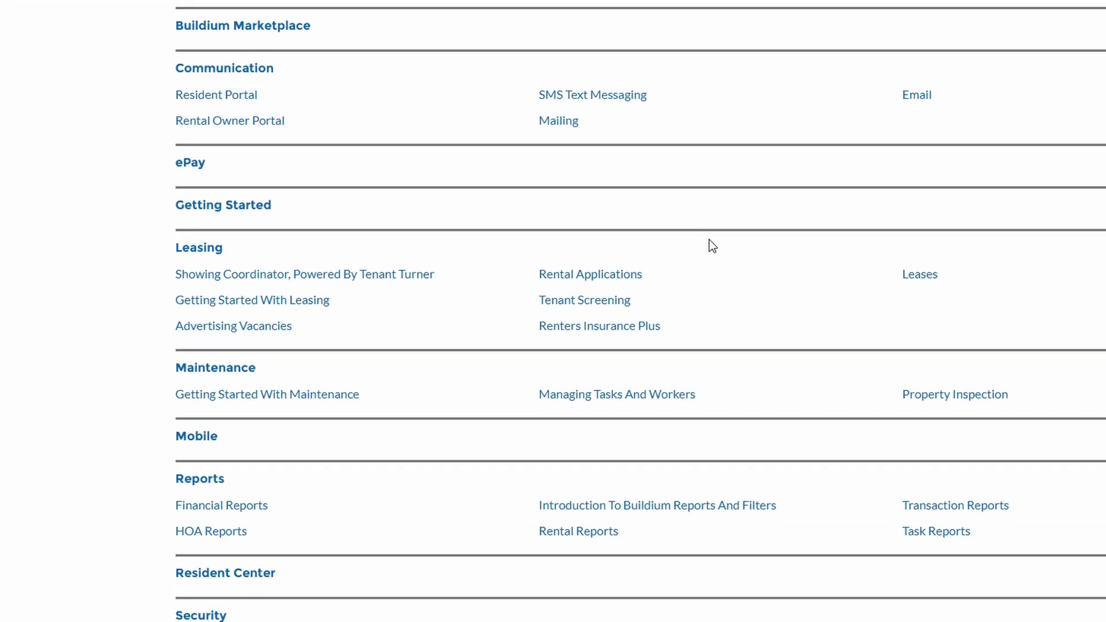
scroll(712, 246, up, 8)
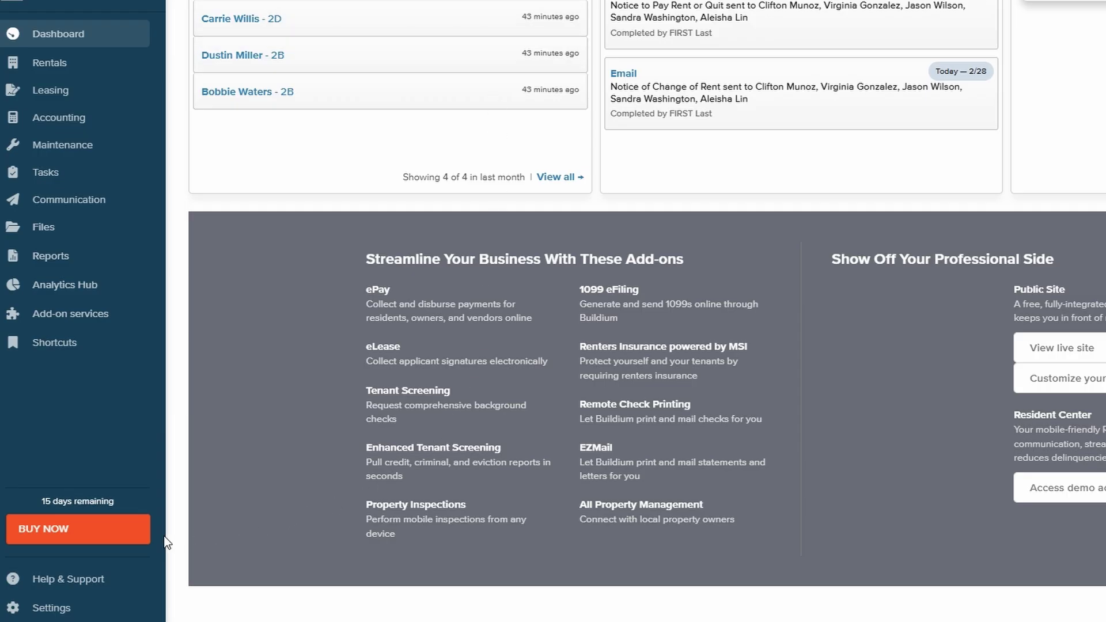
- Open Settings > Users to see the 4 staff users and their roles
click(30, 605)
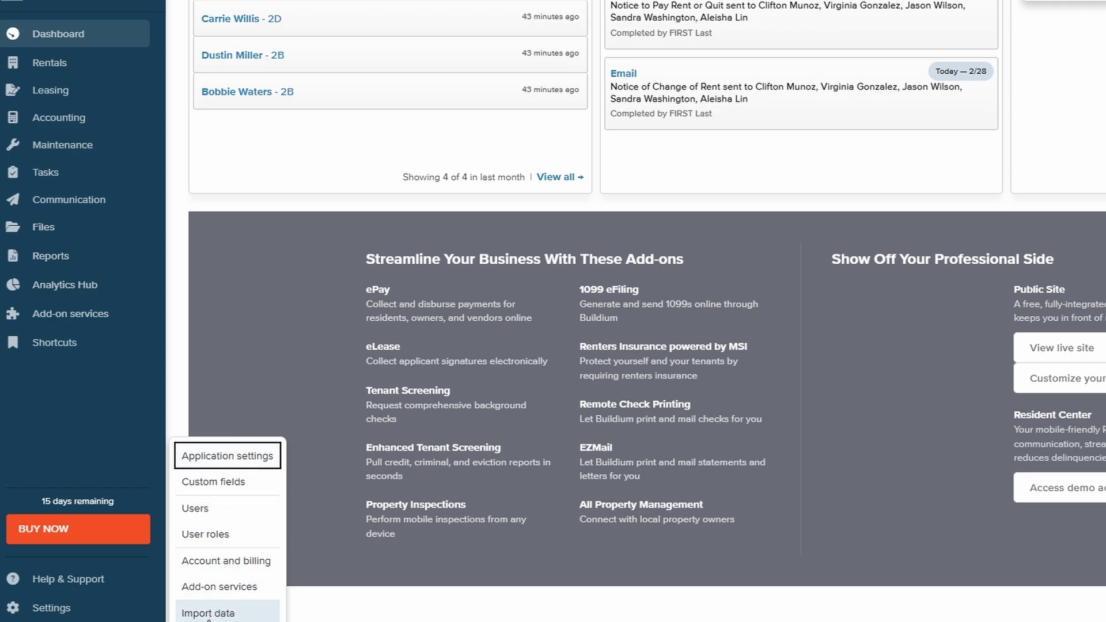
click(216, 510)
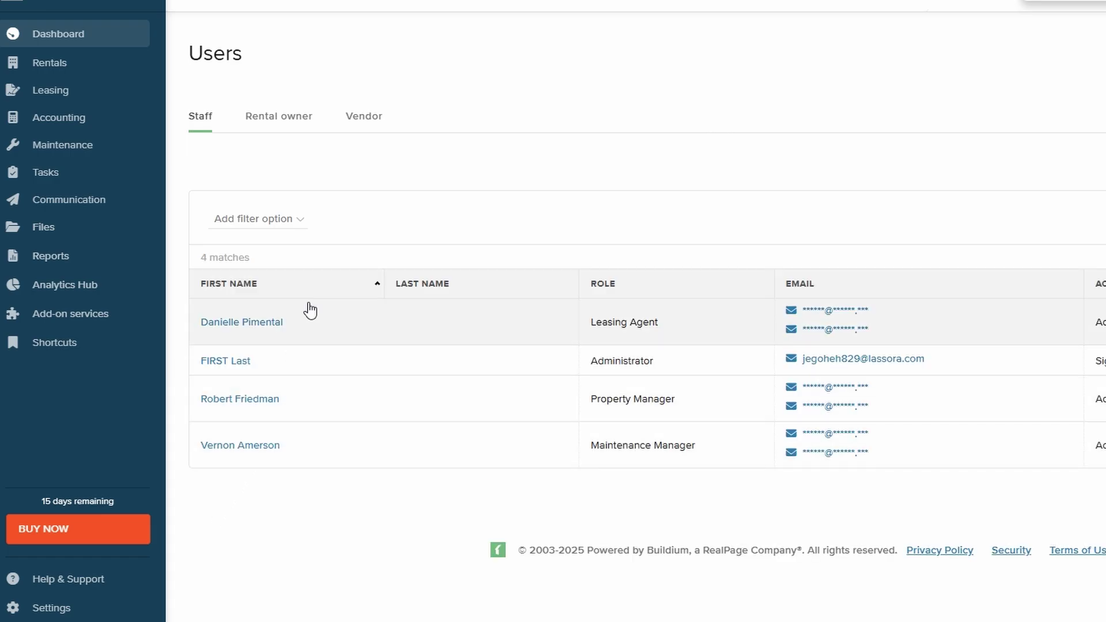